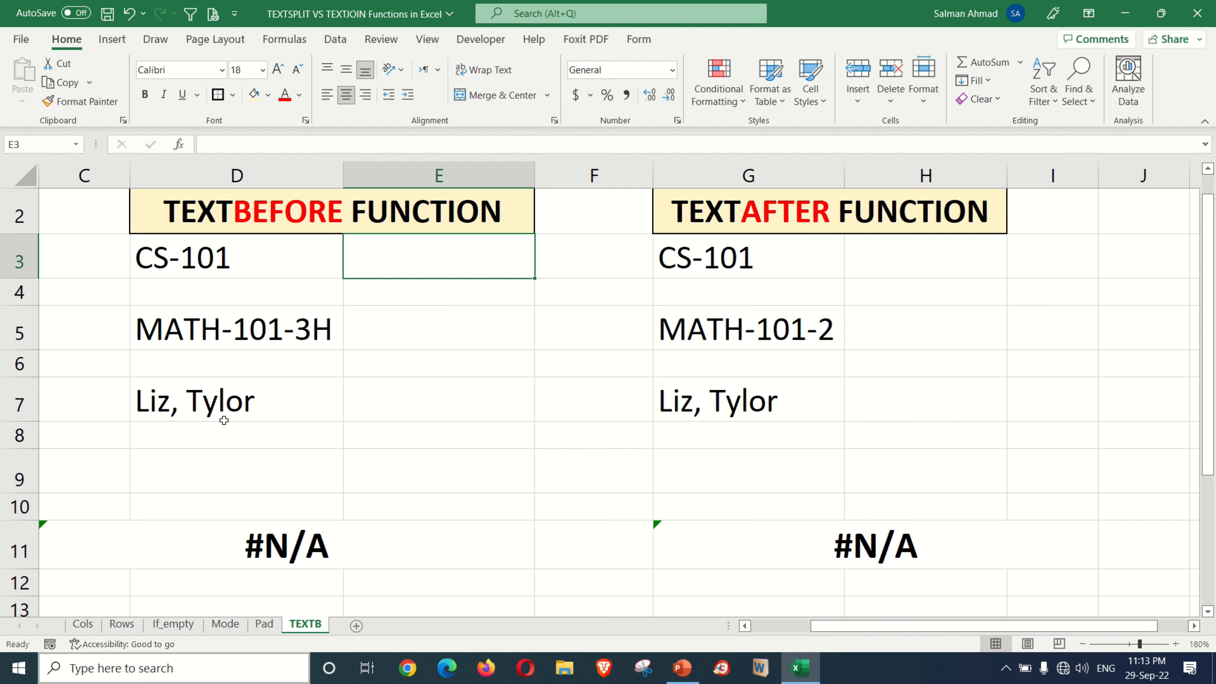
pyautogui.click(226, 269)
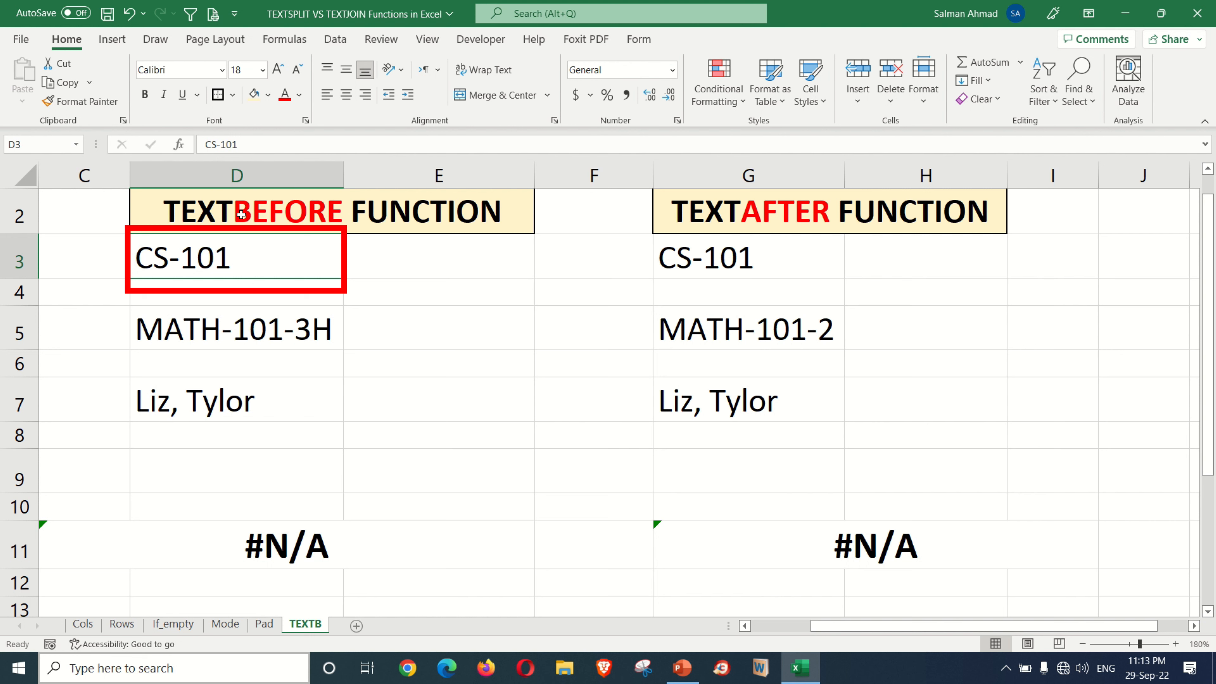
pyautogui.click(684, 261)
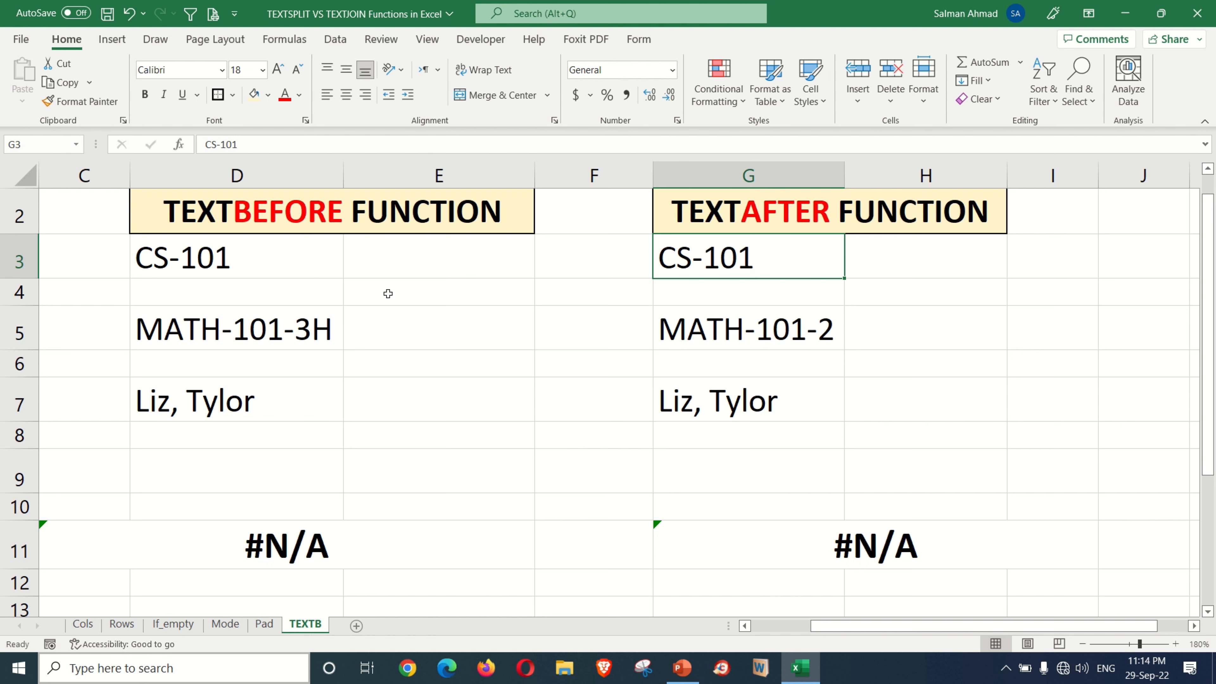
# Enter the formula =TEXTBEFORE(D3,"-") in cell E3 to extract the text before the hyphen.
pyautogui.click(393, 259)
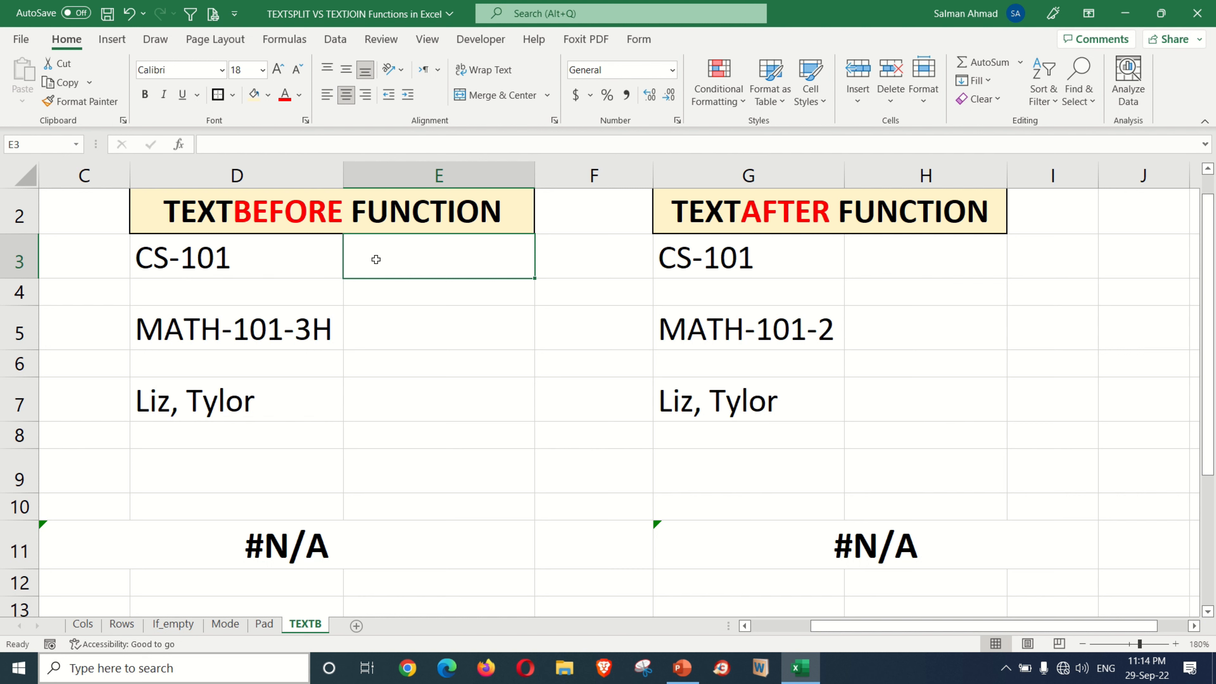
pyautogui.write('=')
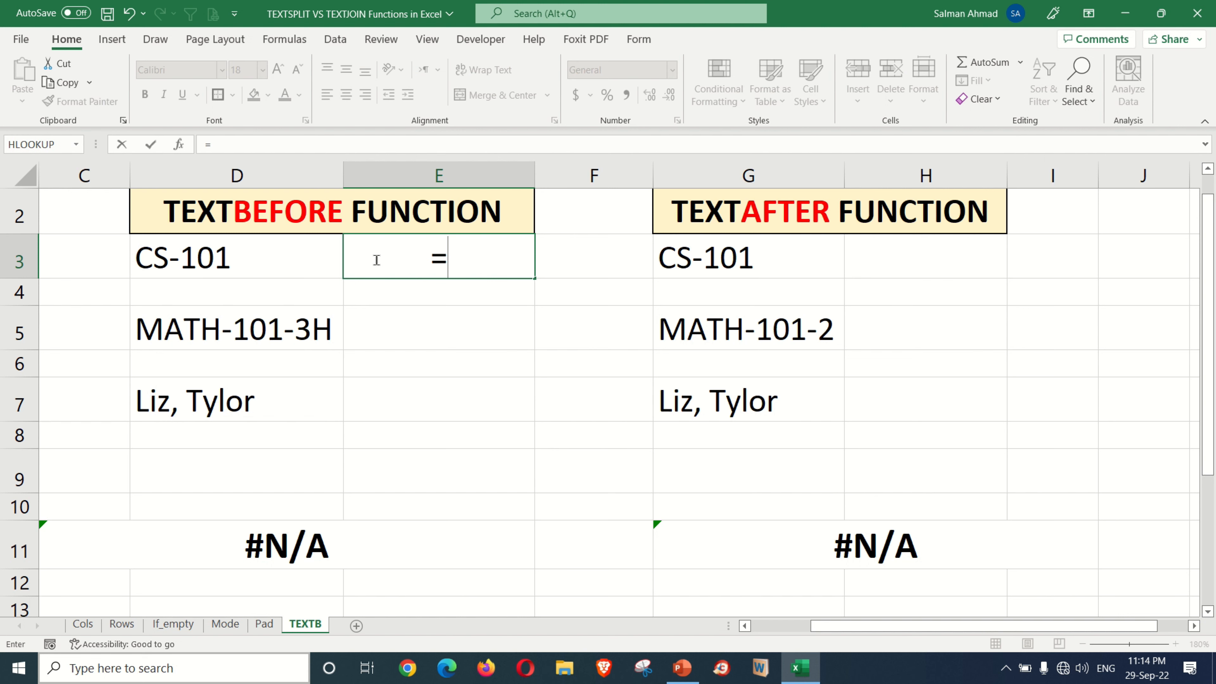
pyautogui.write('TEXTBEFORE')
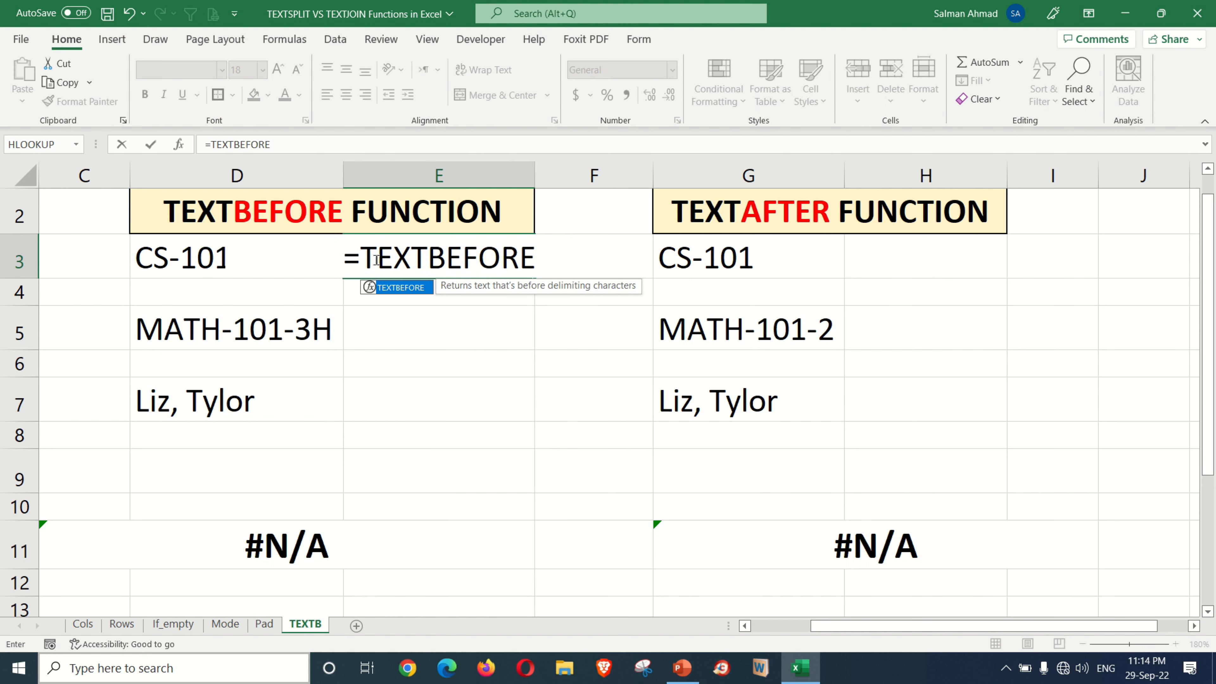
pyautogui.write('(')
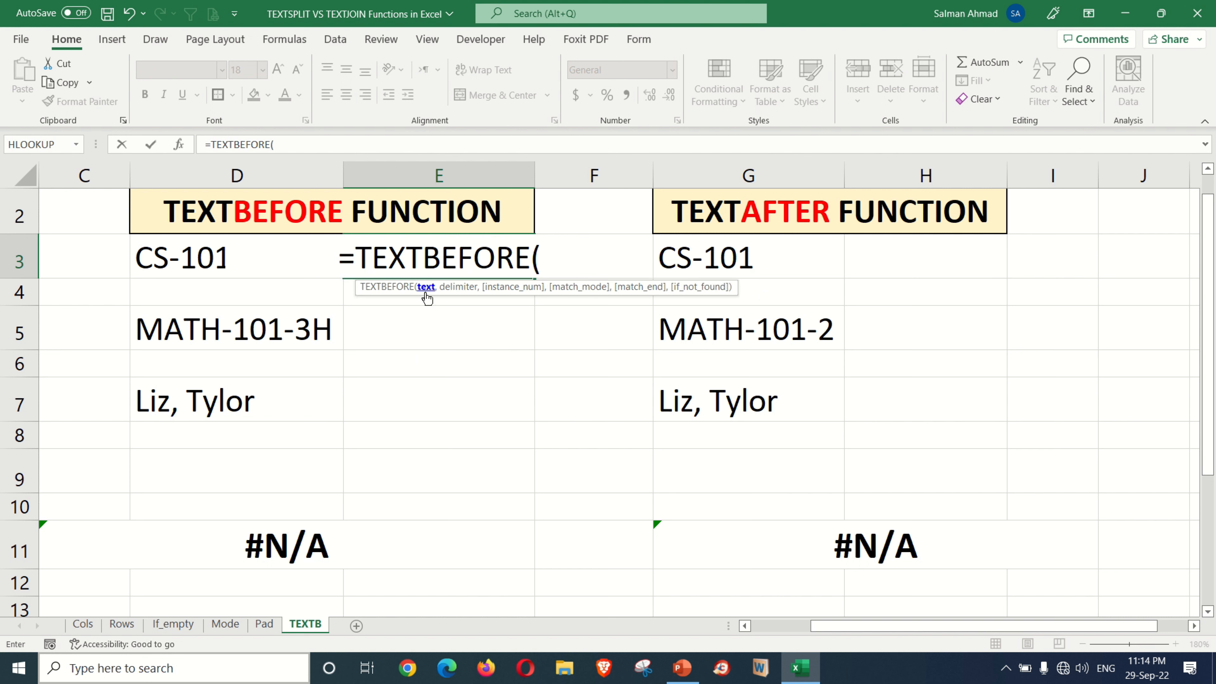
pyautogui.click(225, 260)
pyautogui.write(',')
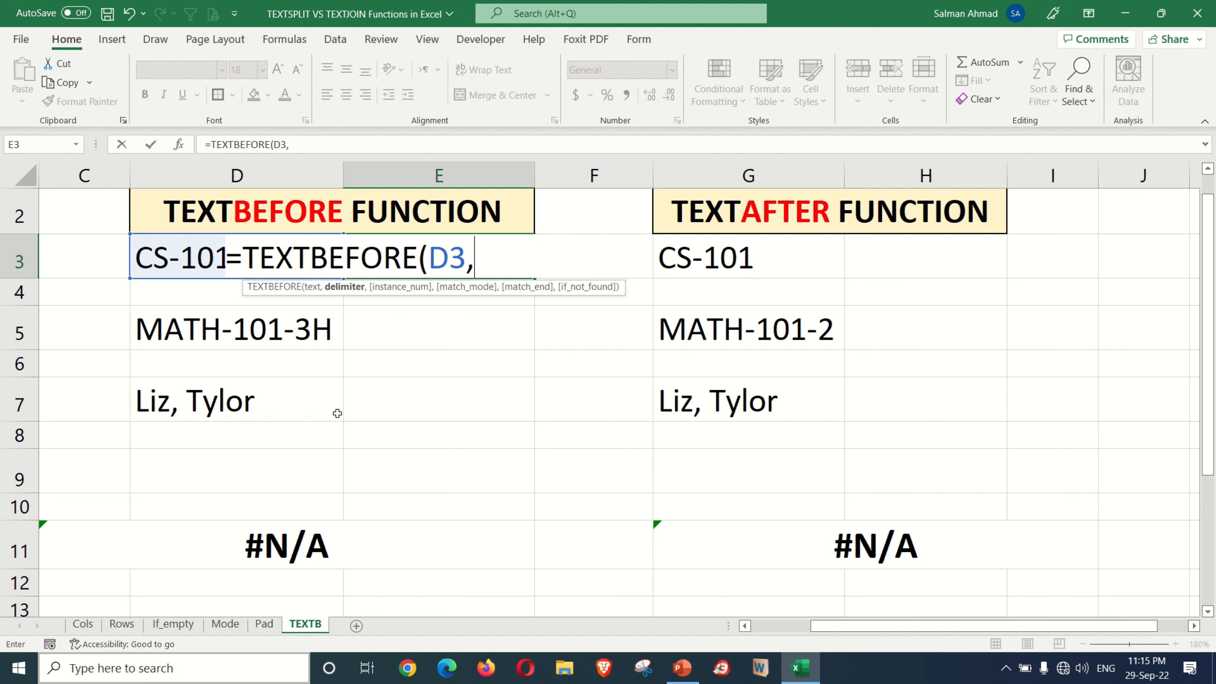
pyautogui.write('"-"')
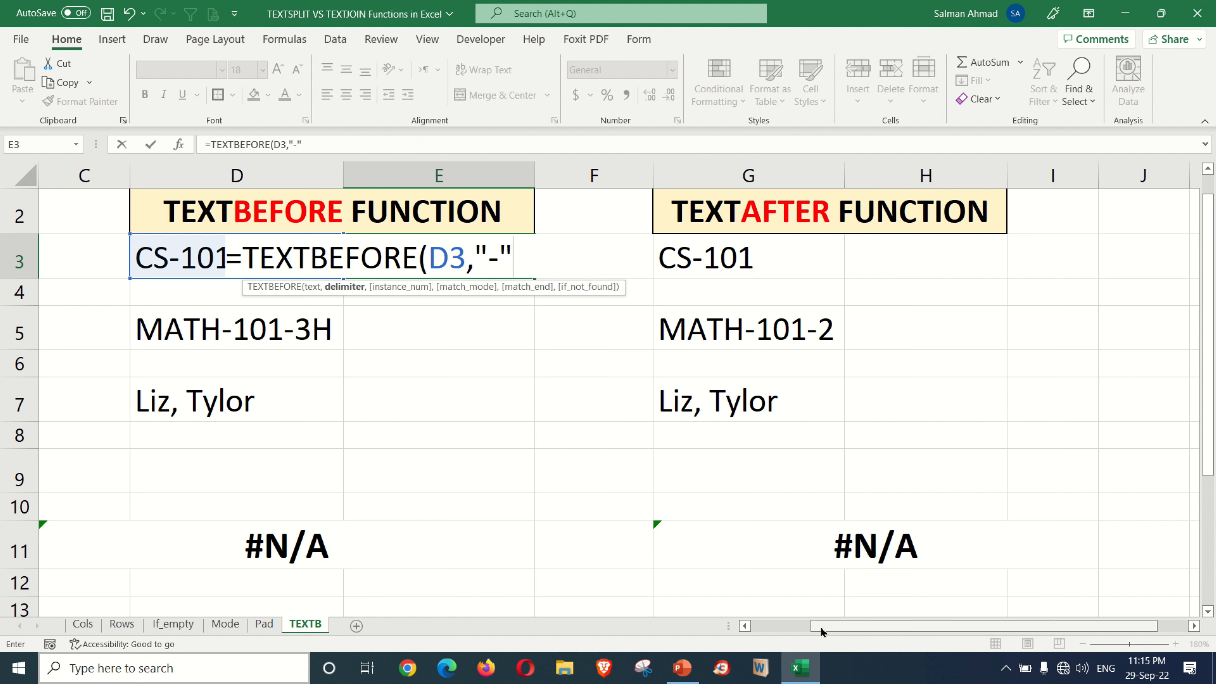
pyautogui.write(')')
pyautogui.press('Return')
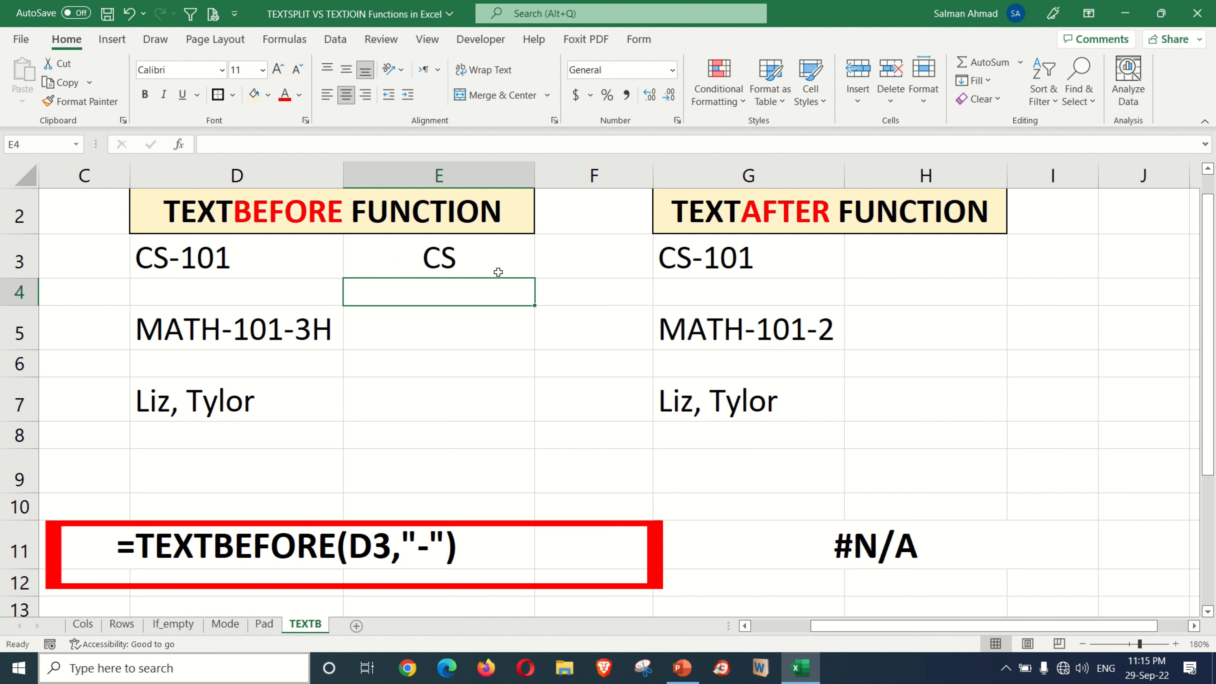
pyautogui.click(707, 267)
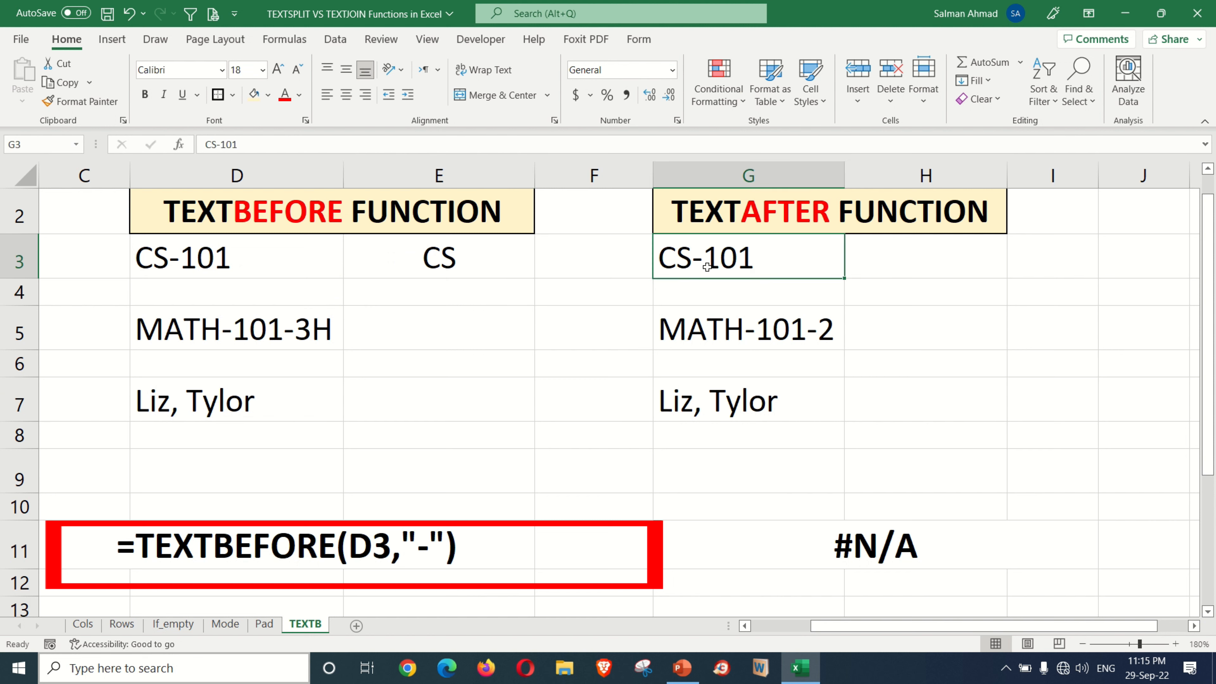
pyautogui.click(857, 263)
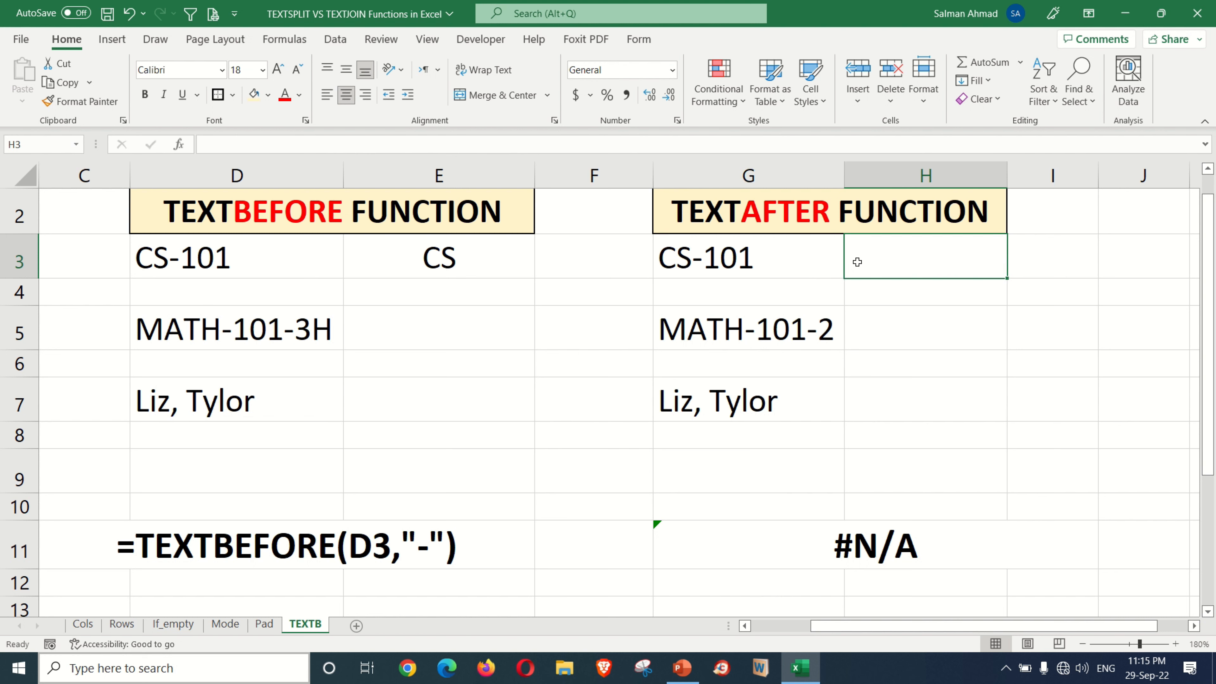
pyautogui.write('=')
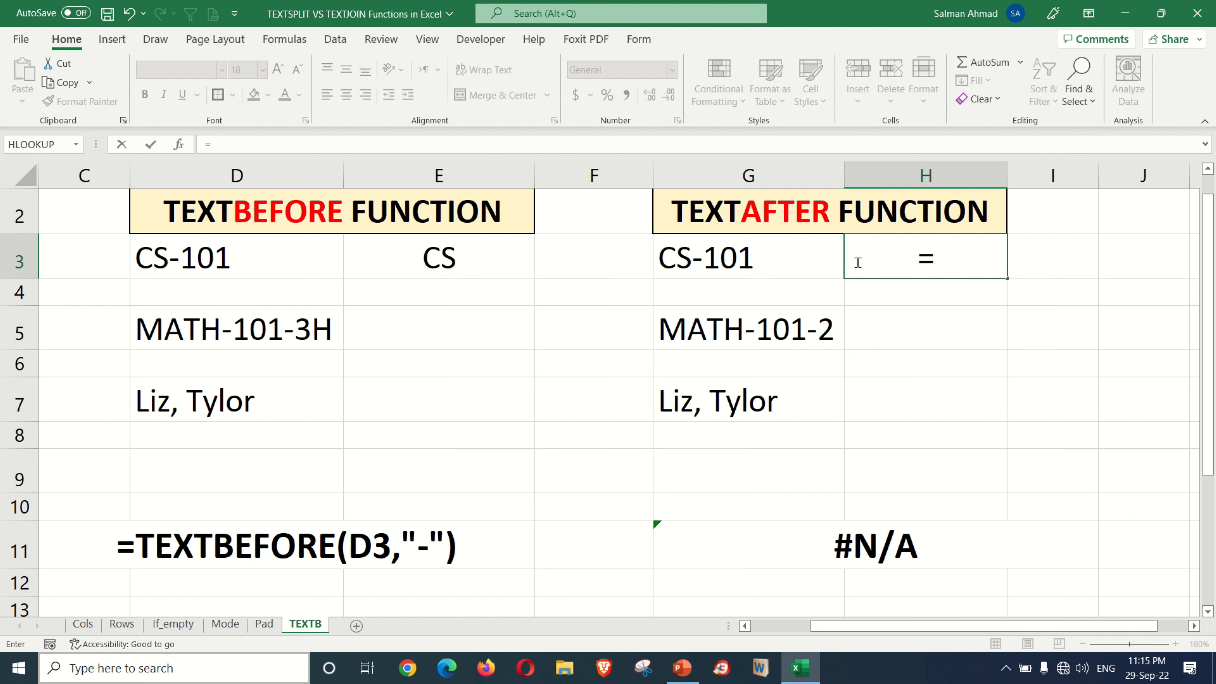
pyautogui.write('TEXTAFT')
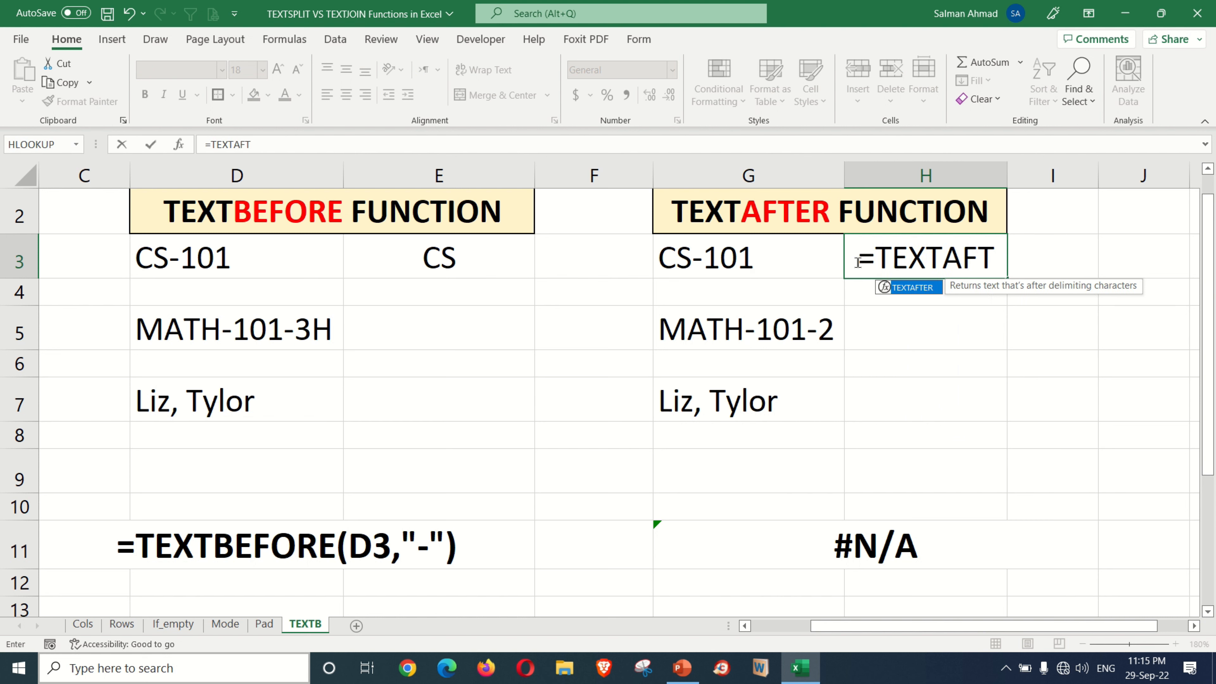
pyautogui.write('ER(')
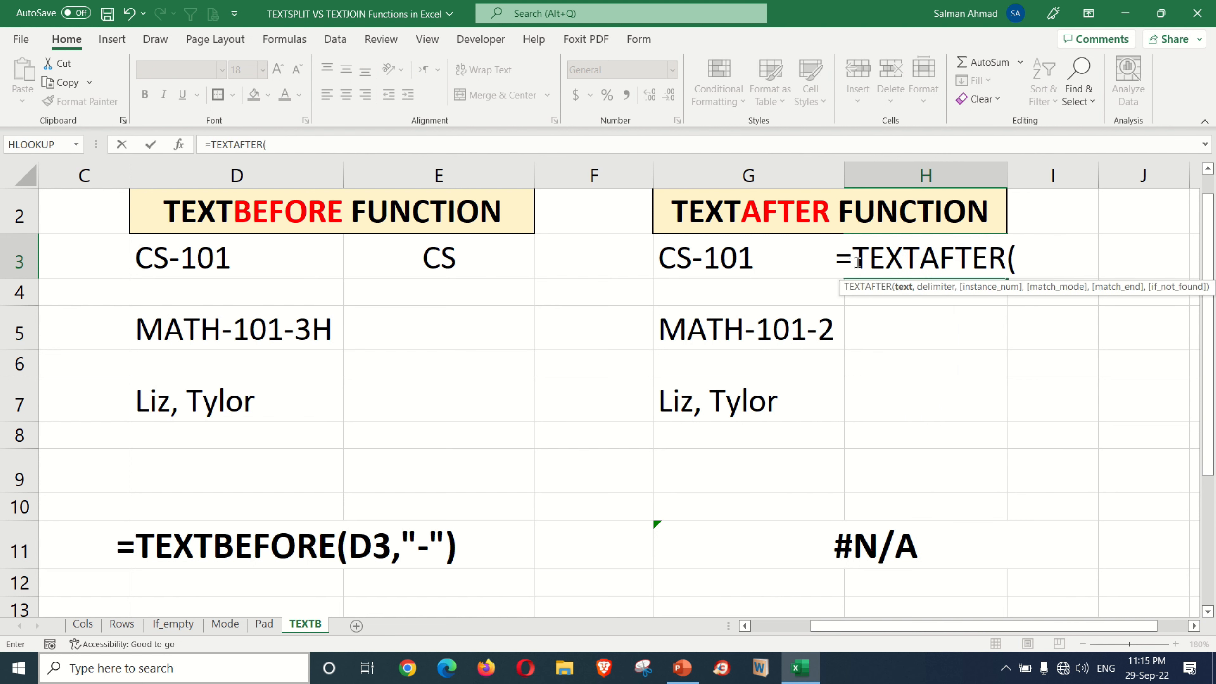
pyautogui.click(767, 272)
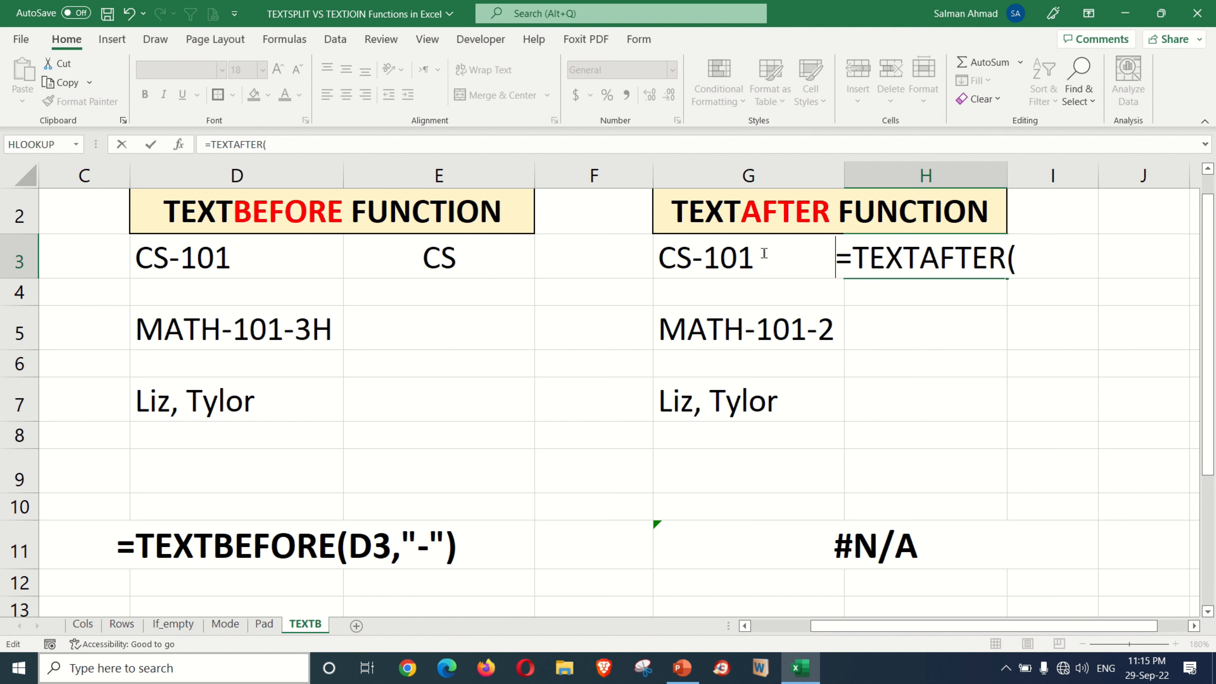
pyautogui.write('=')
pyautogui.click(716, 257)
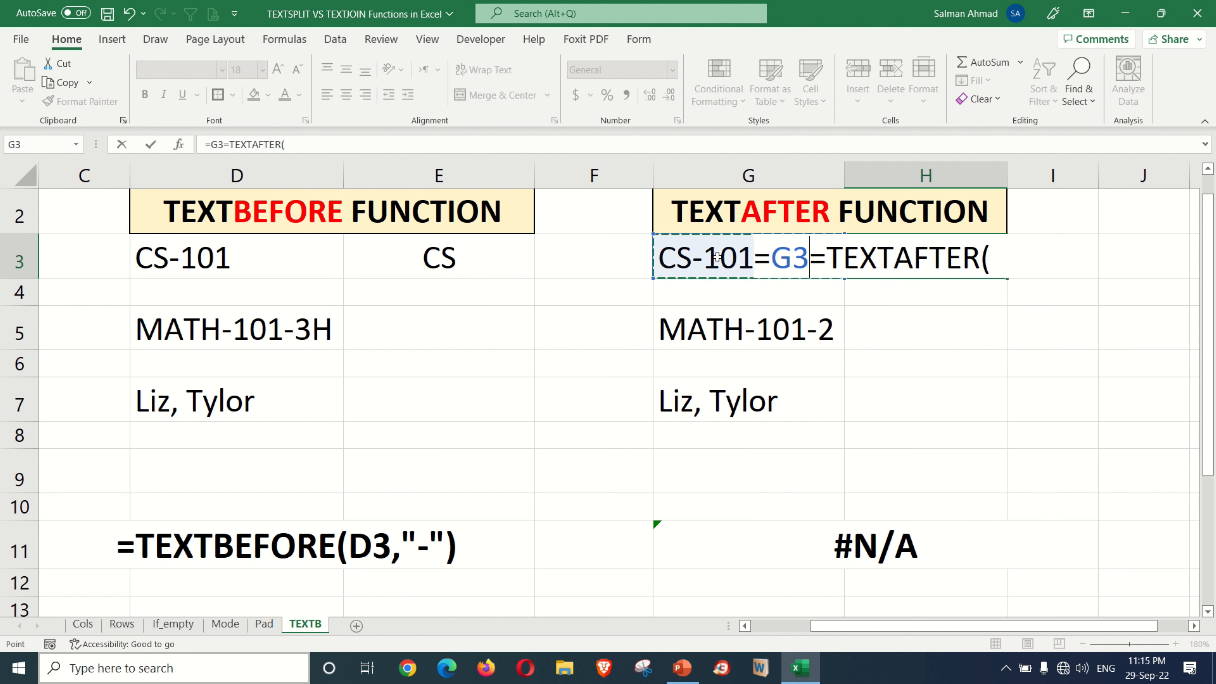
pyautogui.press('Escape')
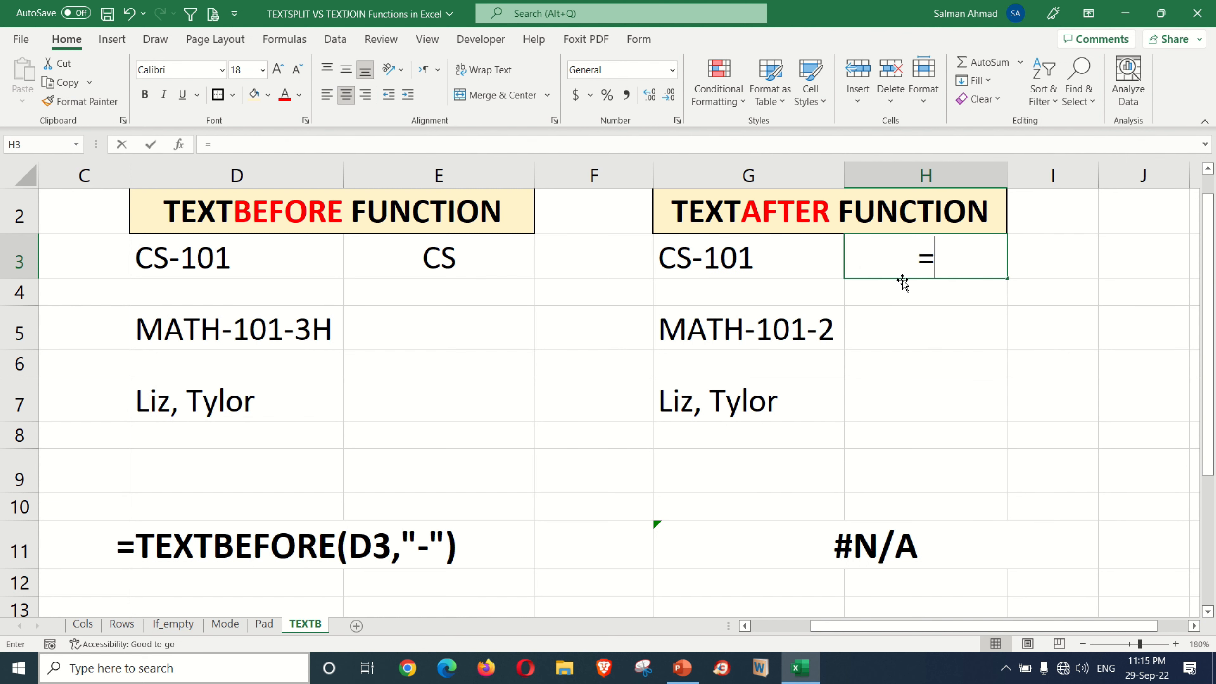
# Enter the formula =TEXTAFTER(G3,"-") in cell H3 to extract the text after the hyphen.
pyautogui.write('=TEXT')
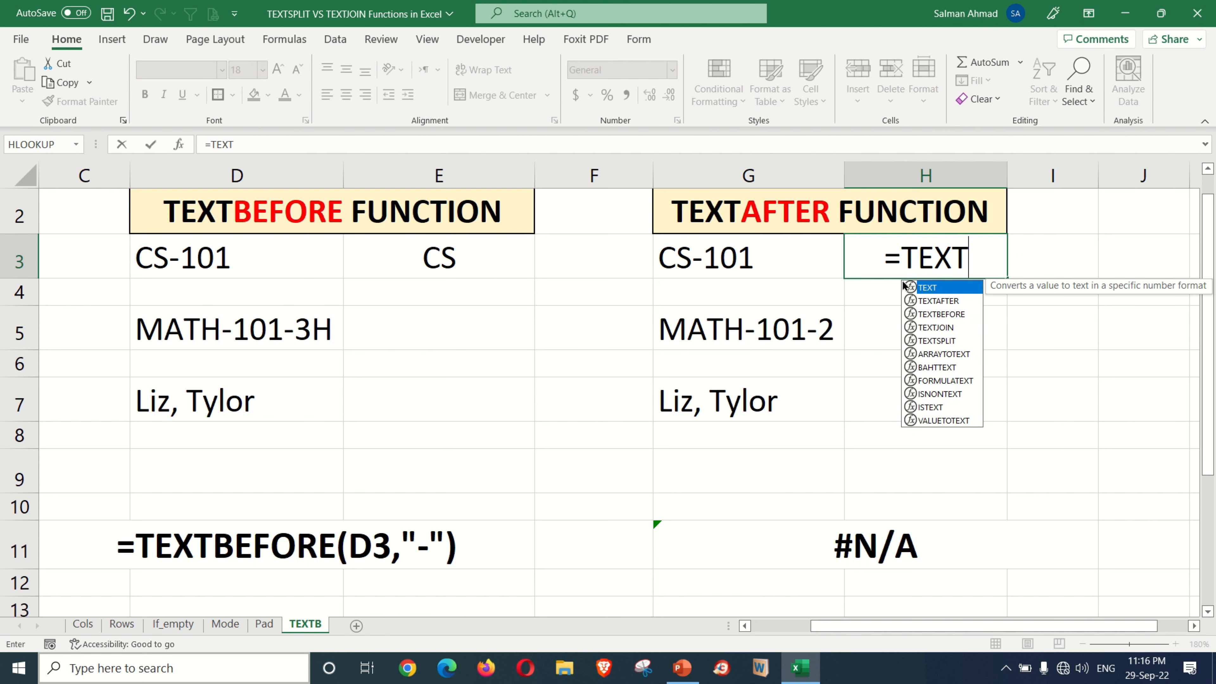
pyautogui.write('A')
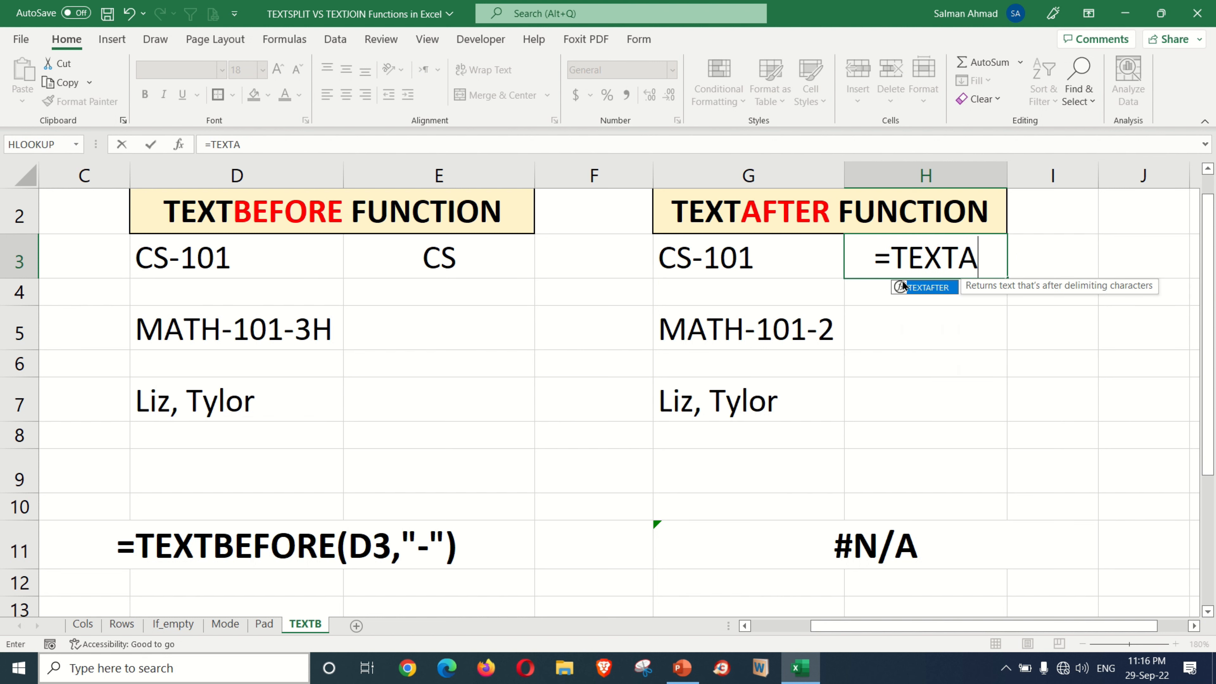
pyautogui.doubleClick(902, 286)
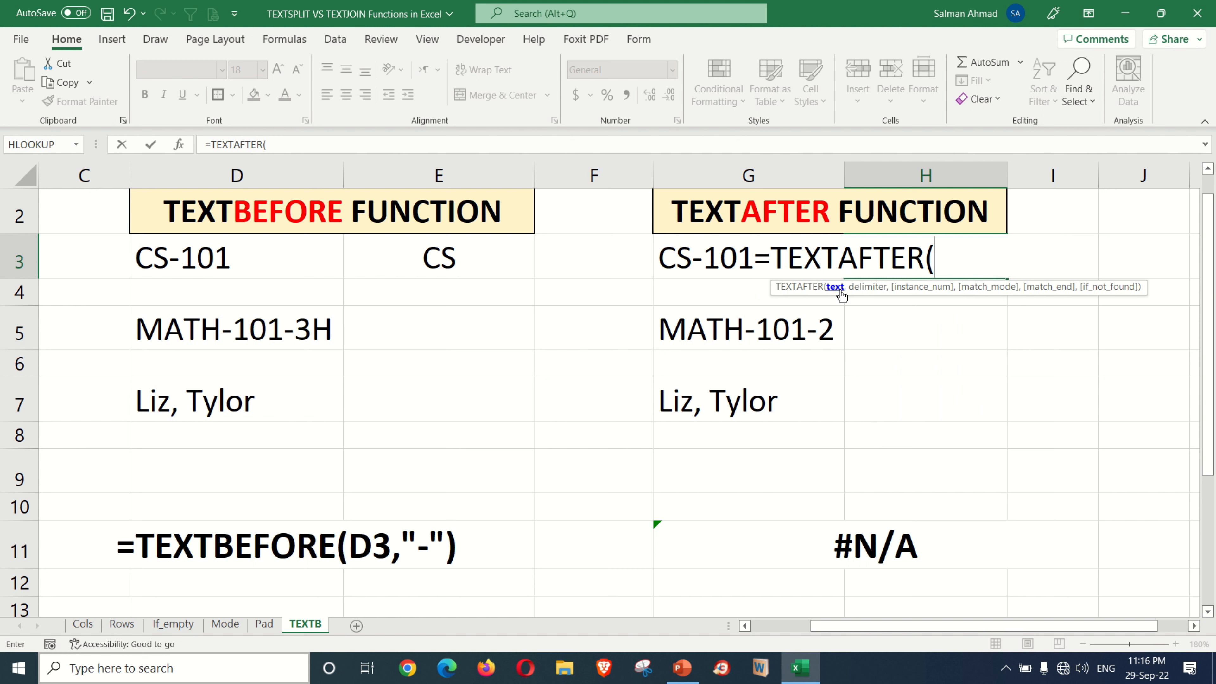
pyautogui.click(680, 257)
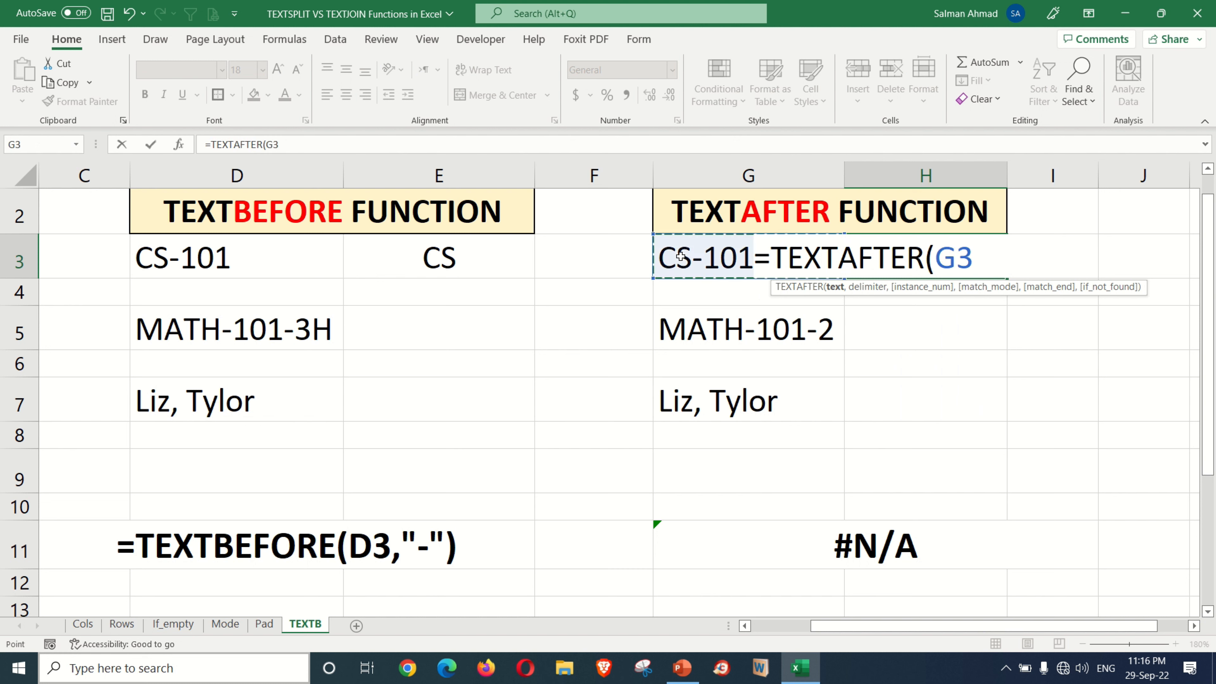
pyautogui.write(',"-')
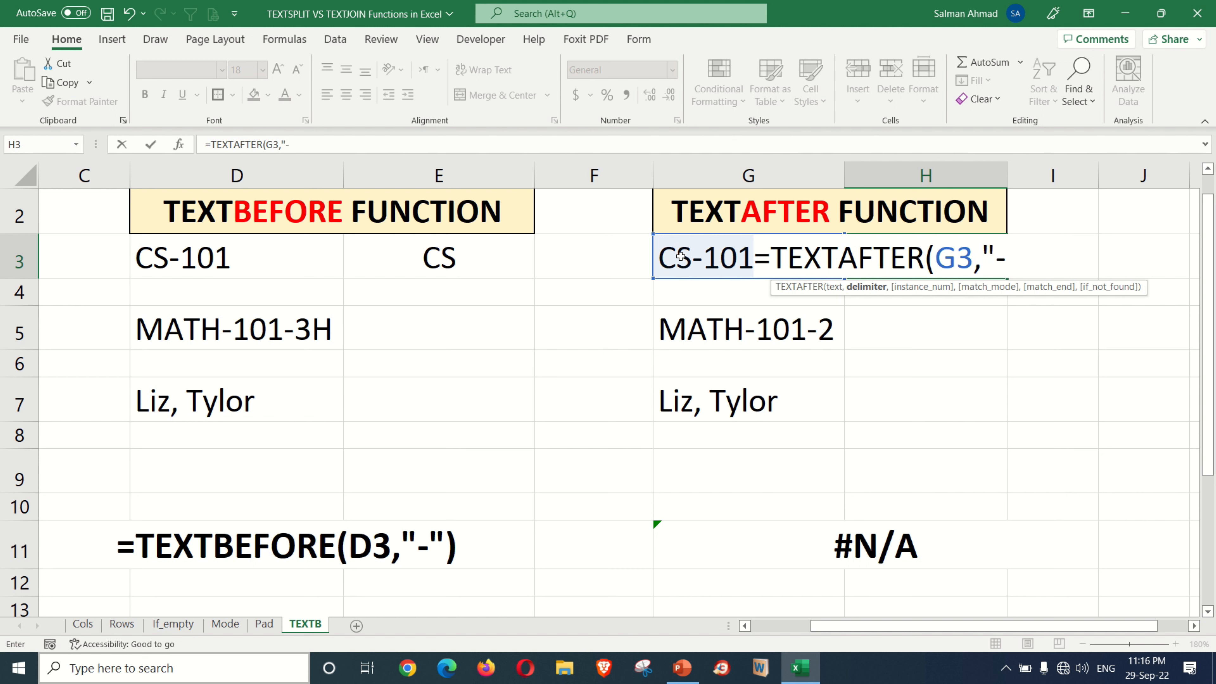
pyautogui.write('"')
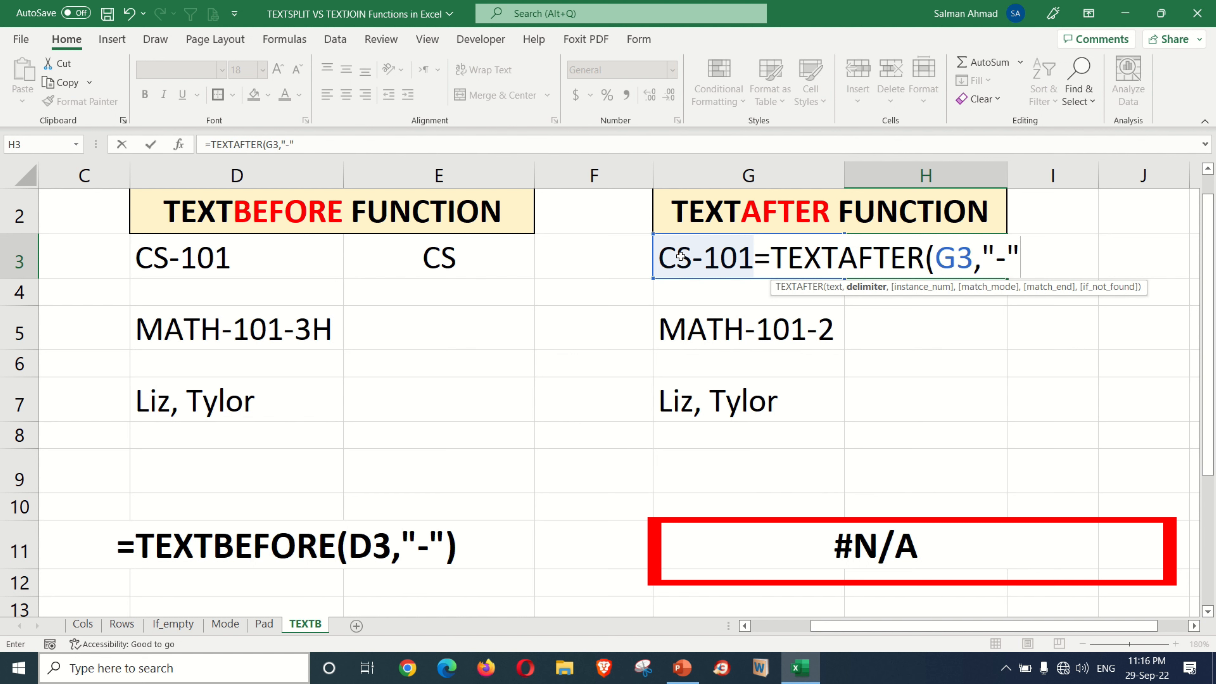
pyautogui.write(')')
pyautogui.press('Return')
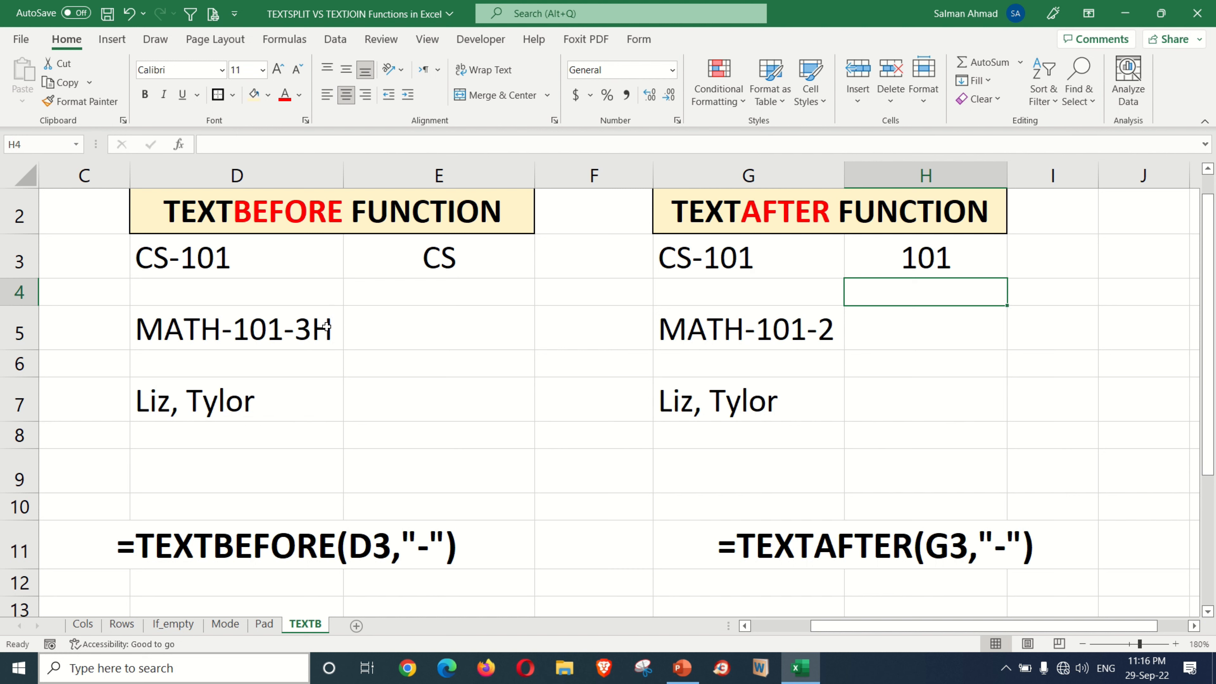
# Enter the formula =TEXTBEFORE(D5,"-",2) in cell E5 to extract the text before the second hyphen.
pyautogui.click(375, 332)
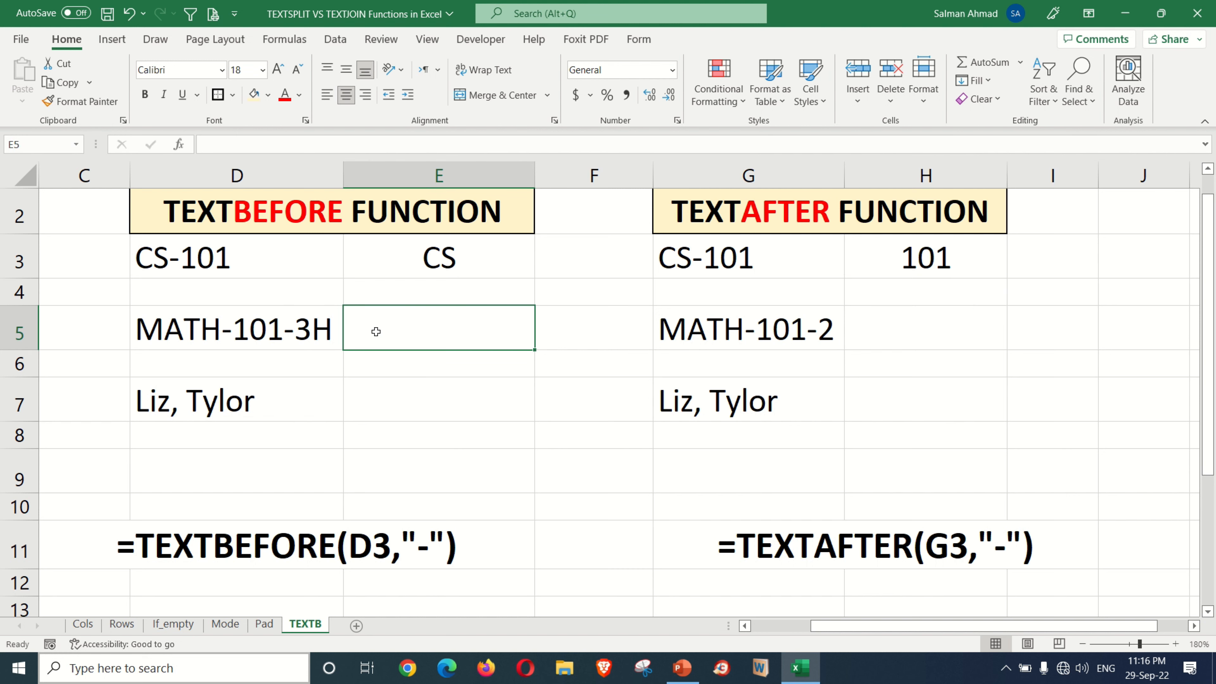
pyautogui.write('=TE')
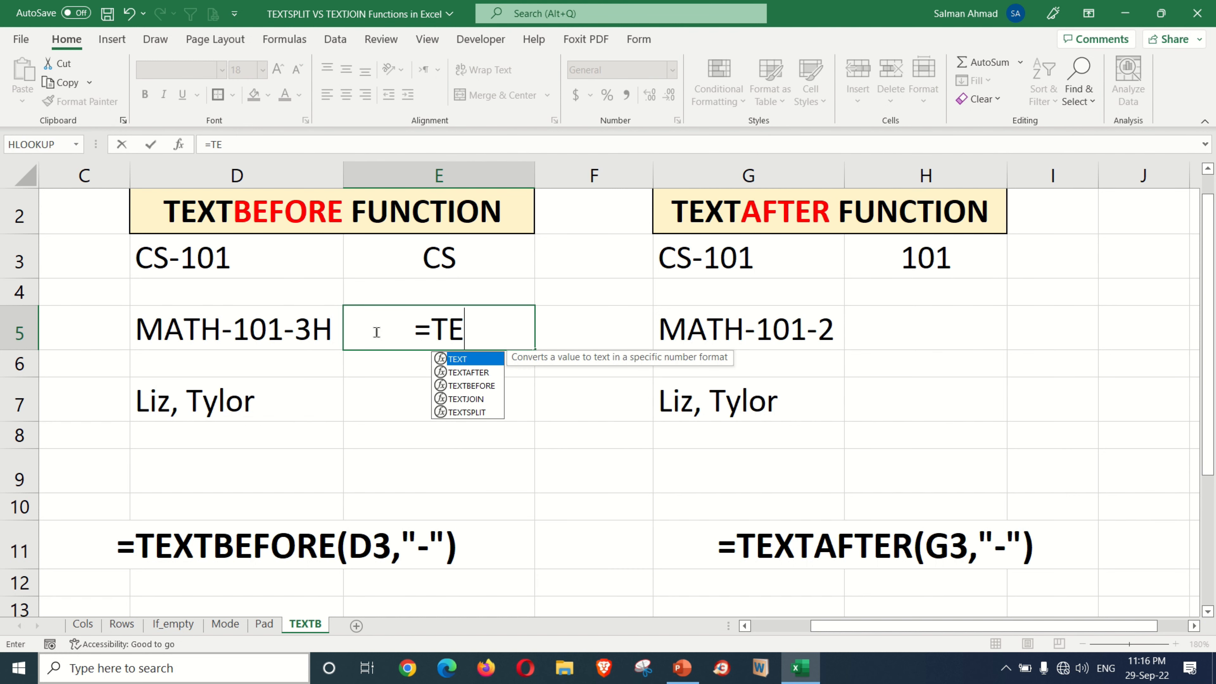
pyautogui.write('XTB')
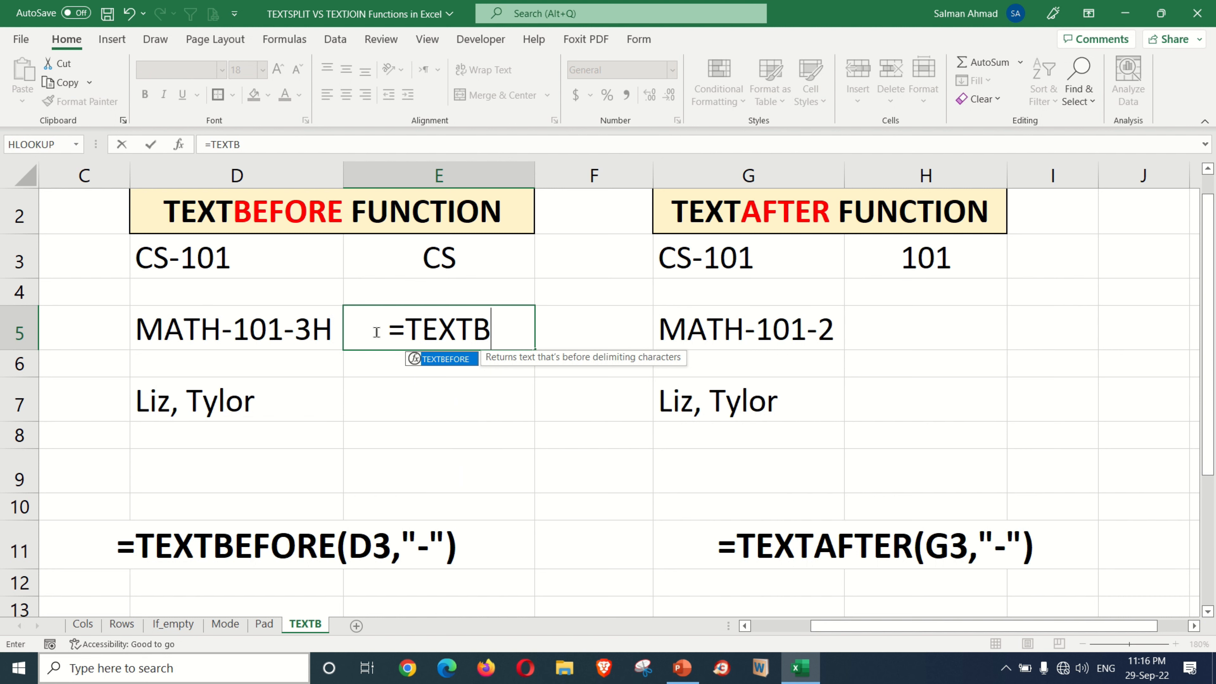
pyautogui.press('Tab')
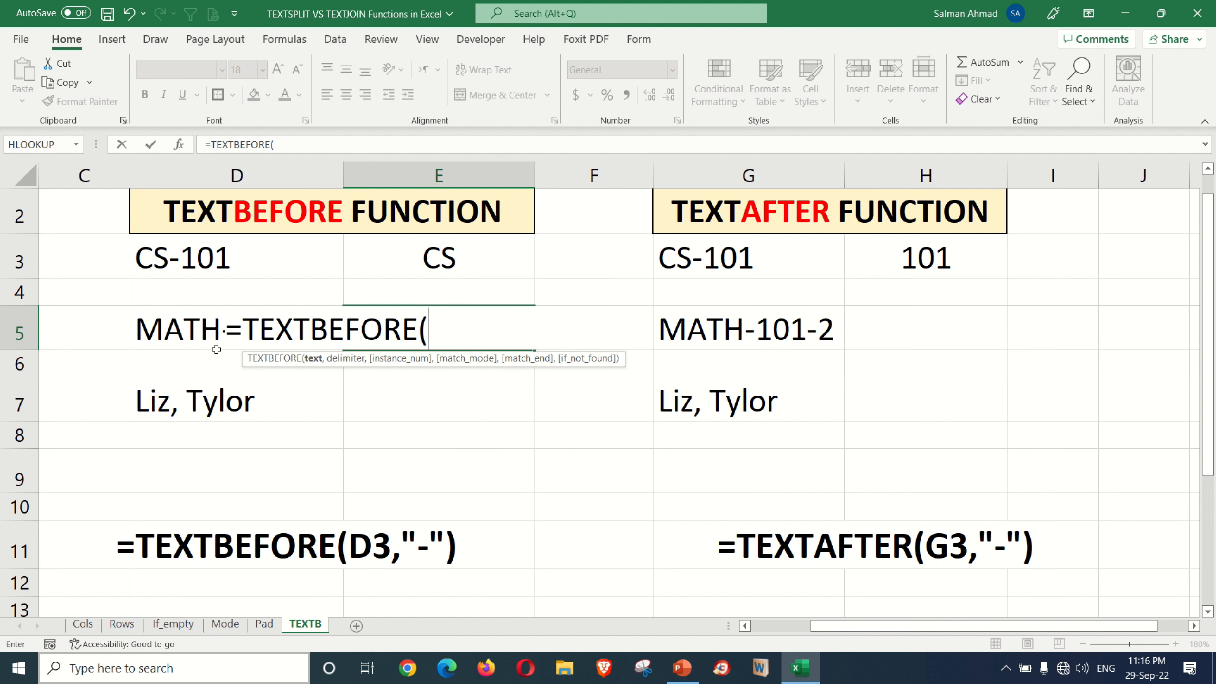
pyautogui.click(170, 331)
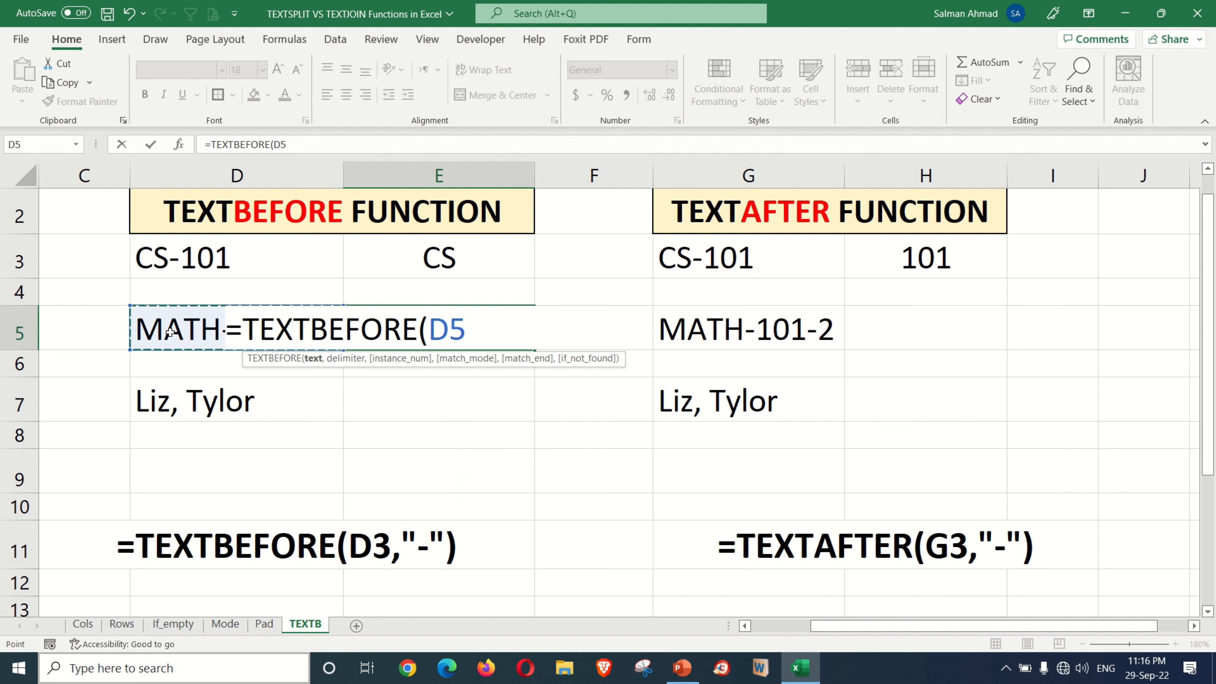
pyautogui.write(',"-')
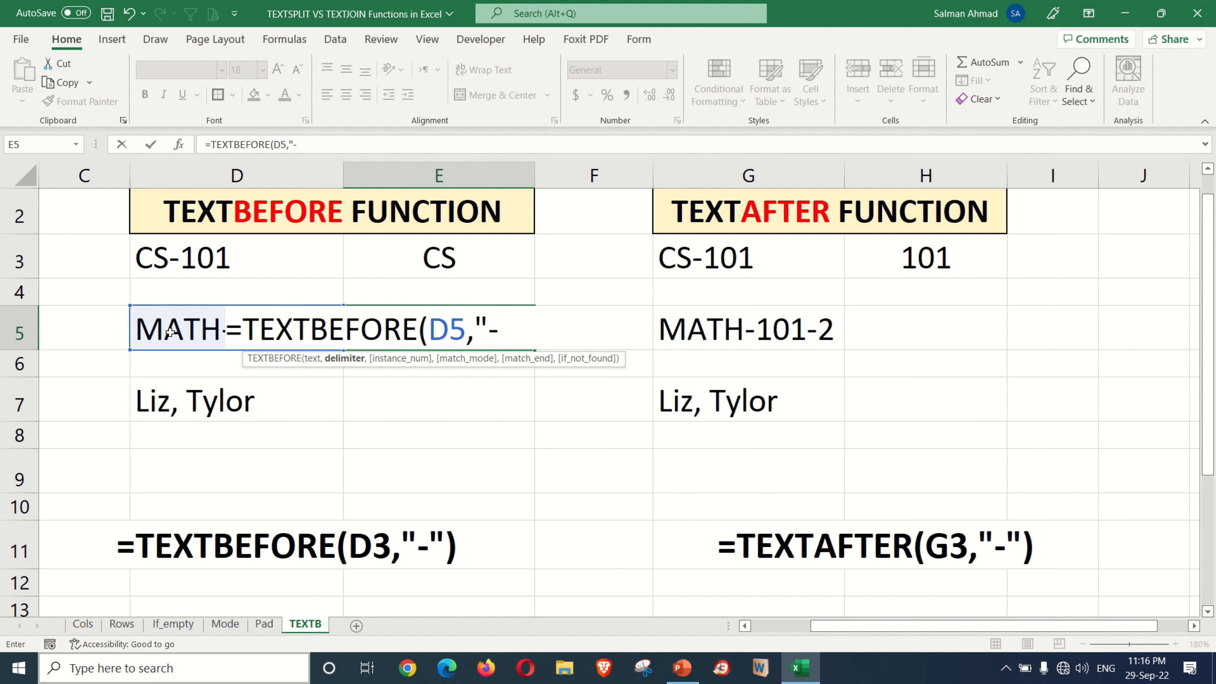
pyautogui.write('",')
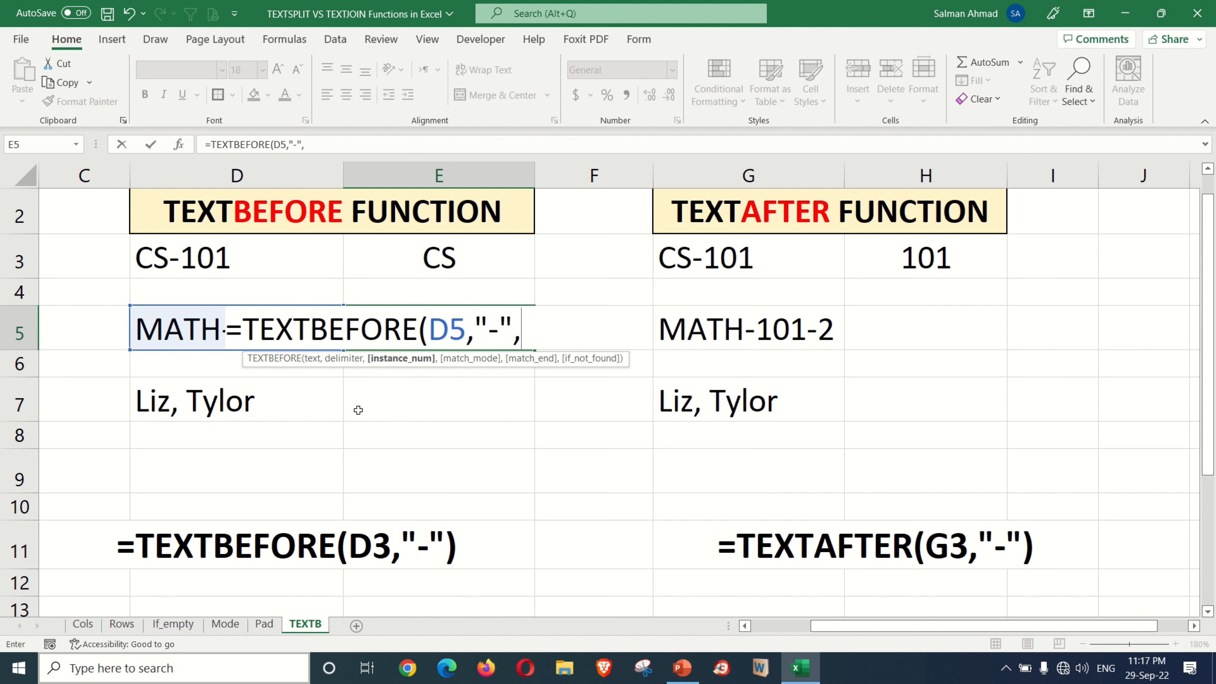
pyautogui.write('2)')
pyautogui.press('Return')
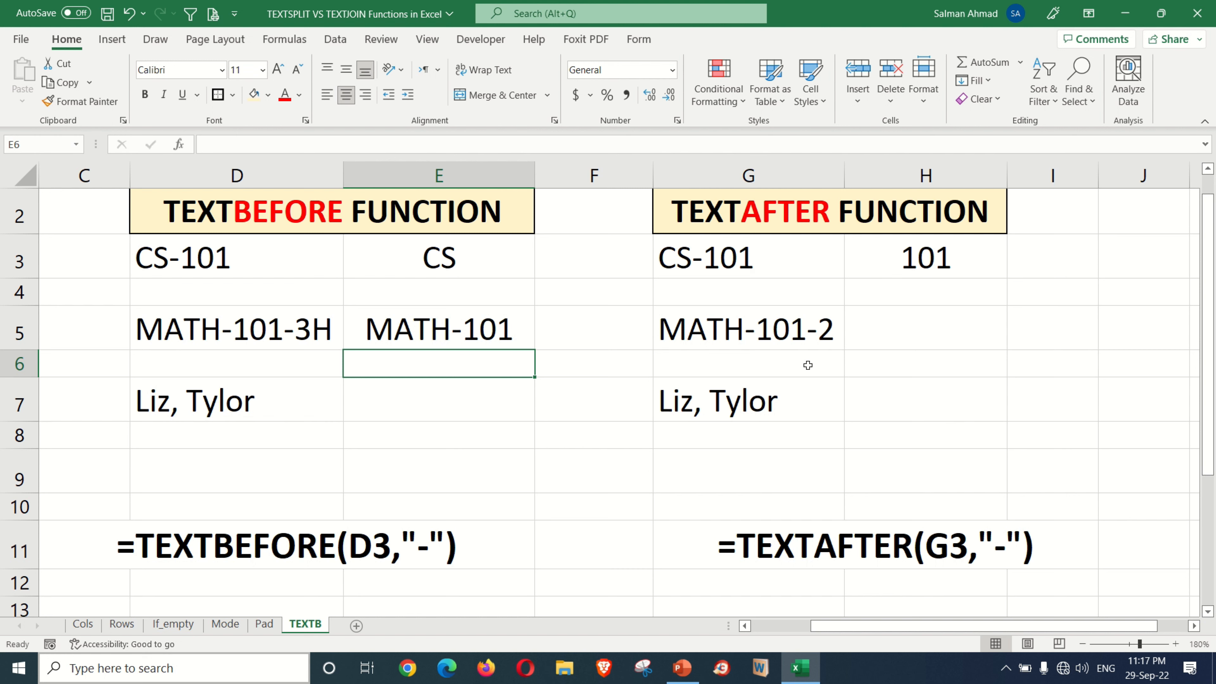
# Enter the formula =TEXTAFTER(G5,"-",2) in cell H5 to extract the text after the second hyphen.
pyautogui.click(867, 334)
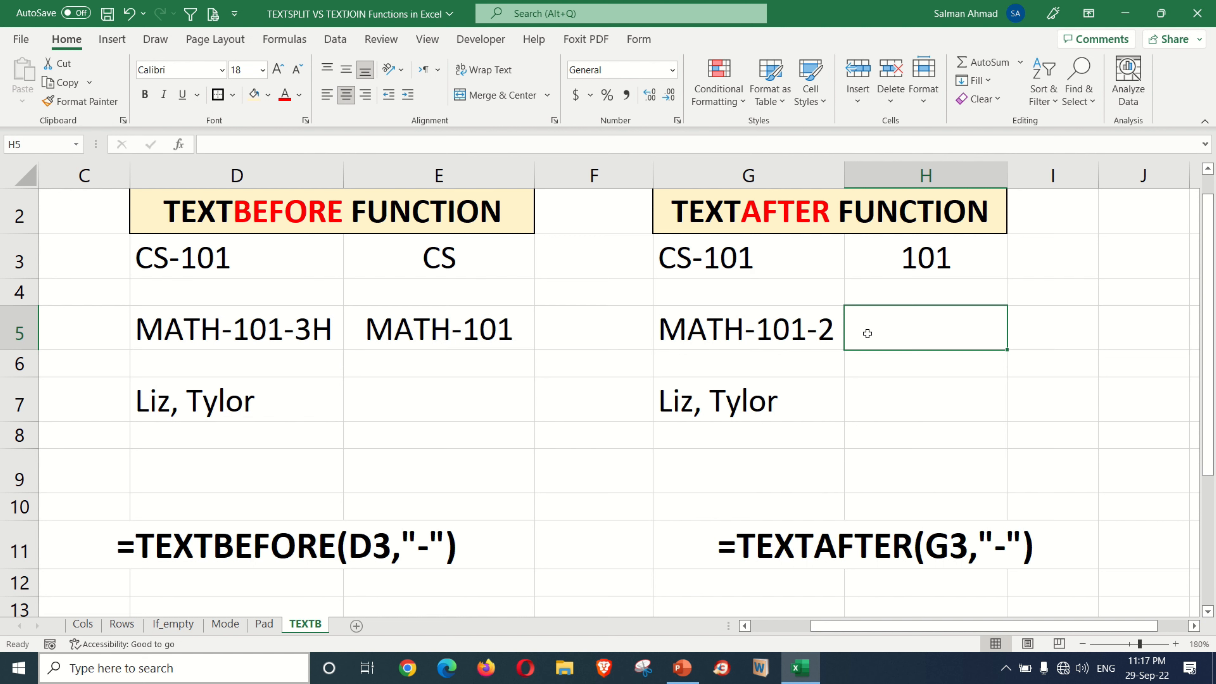
pyautogui.write('=T')
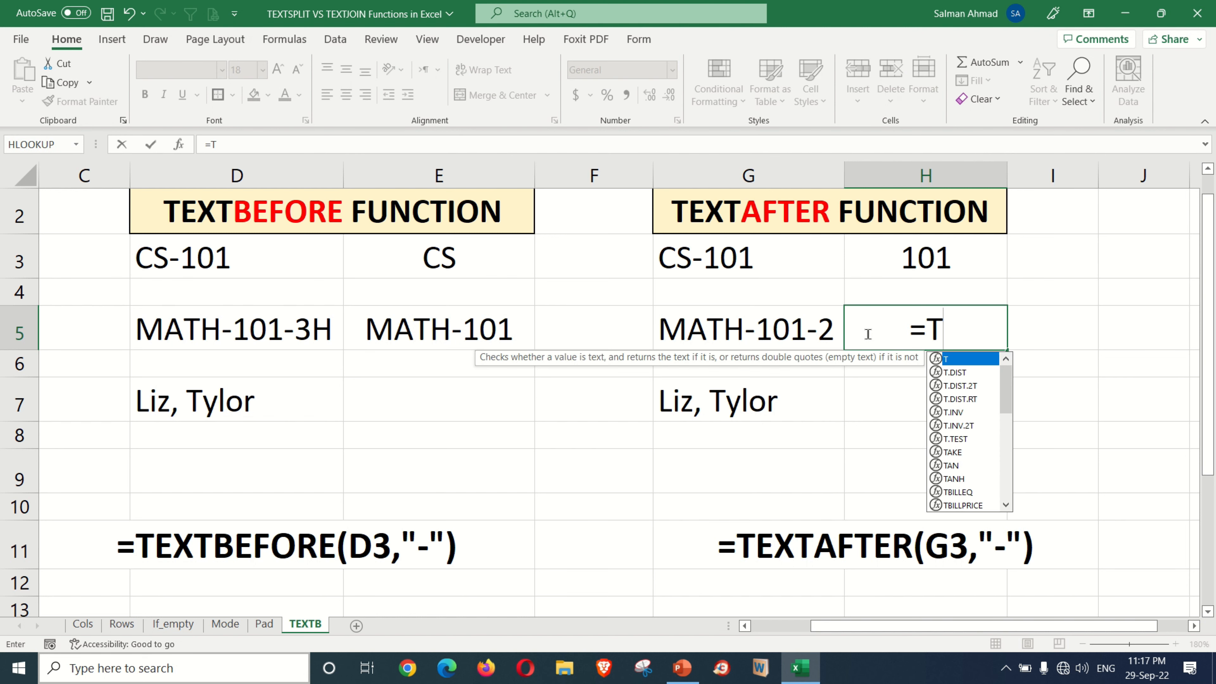
pyautogui.write('EXTAFTER')
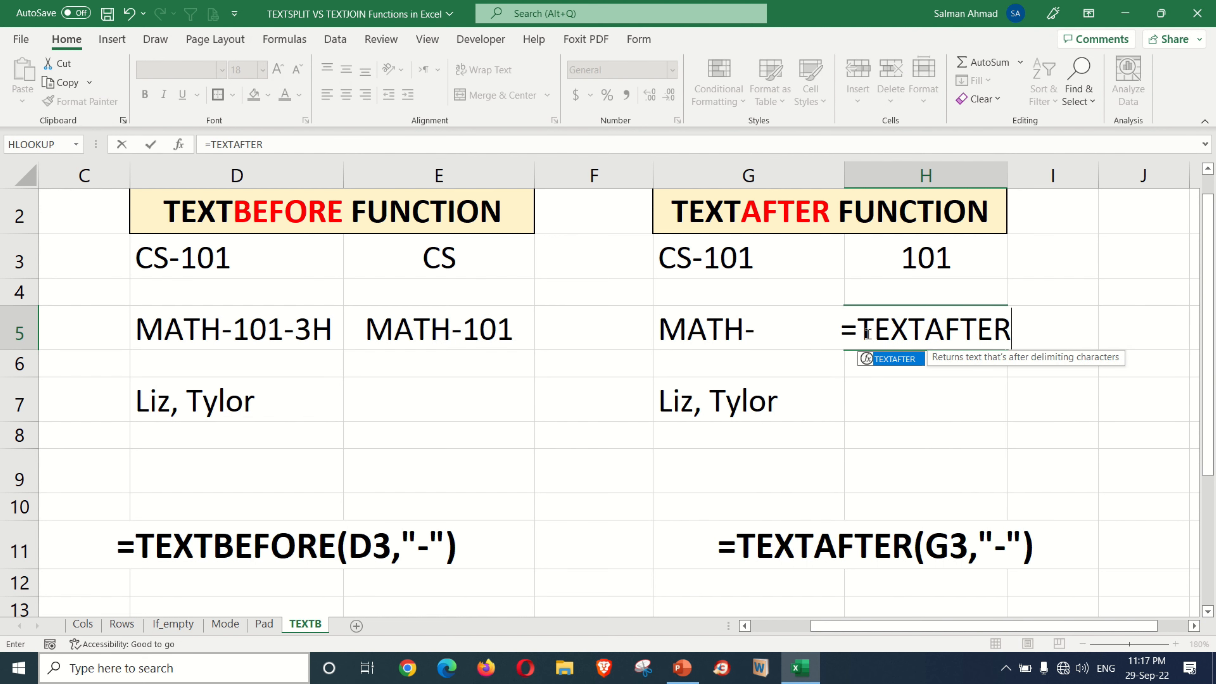
pyautogui.press('Tab')
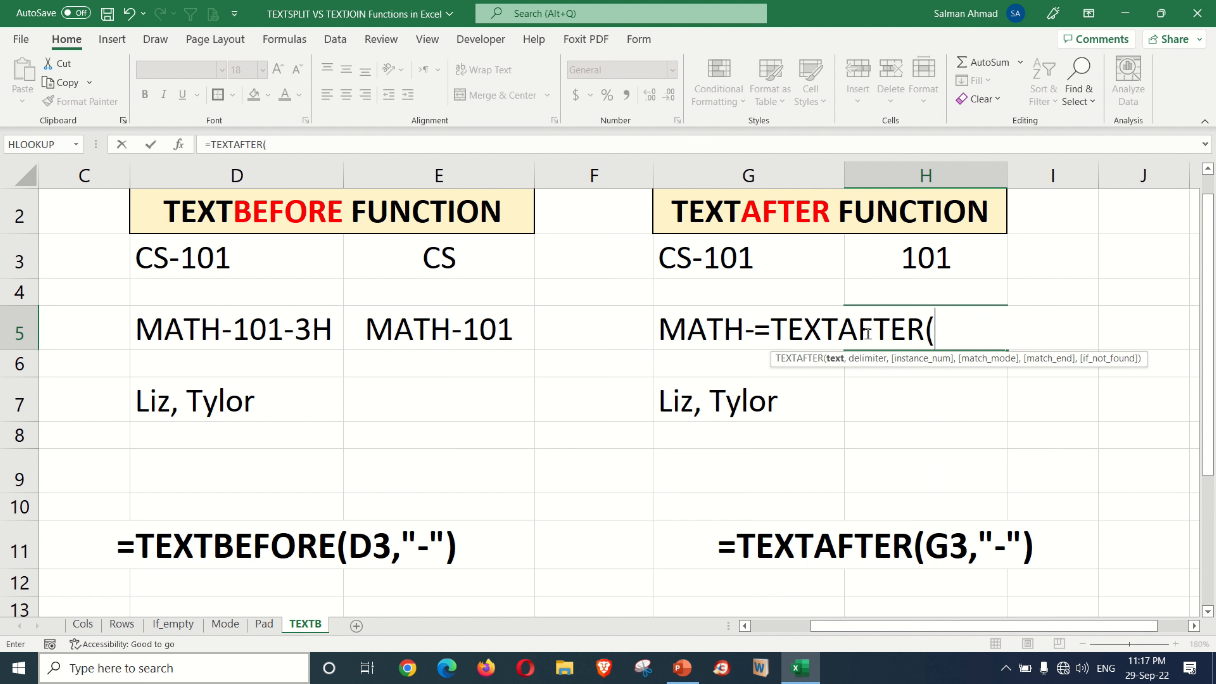
pyautogui.click(678, 327)
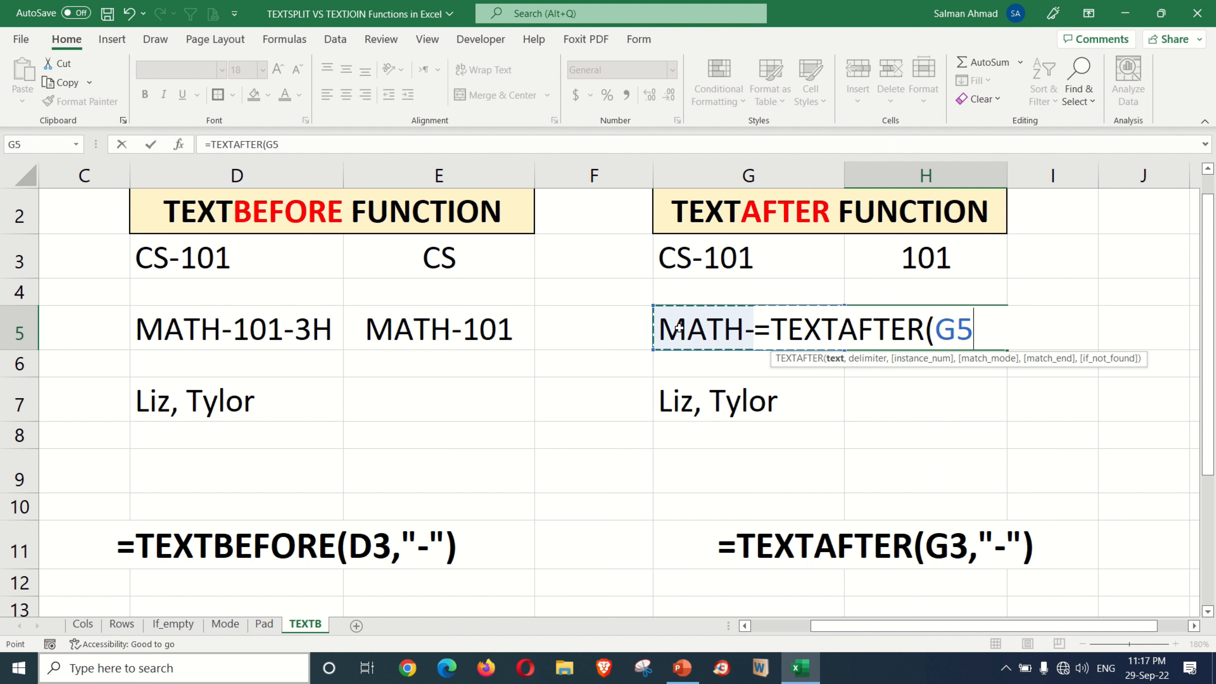
pyautogui.write(',')
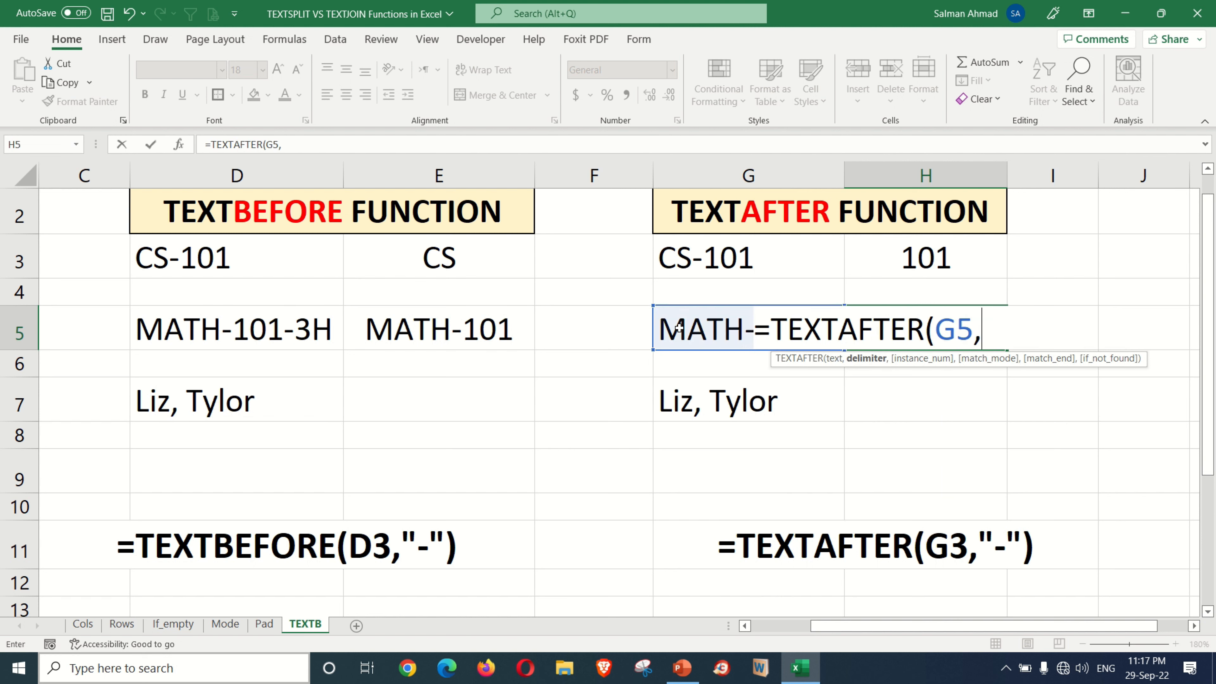
pyautogui.write('"-",')
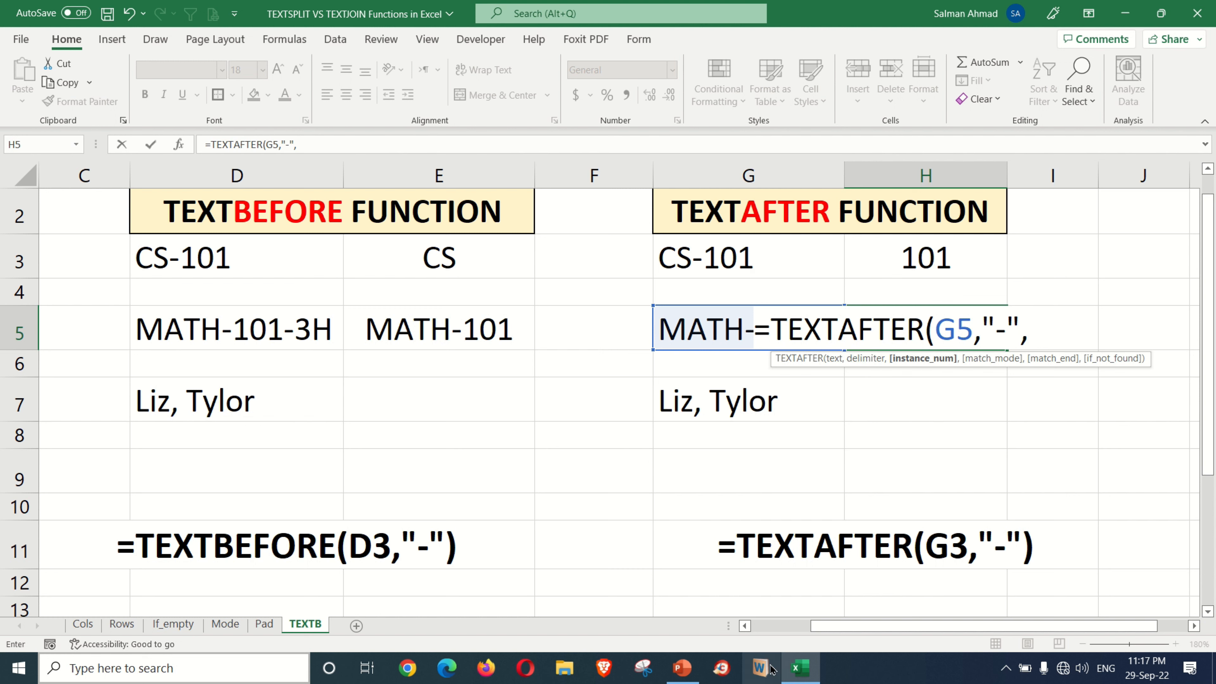
pyautogui.write('2)')
pyautogui.press('Return')
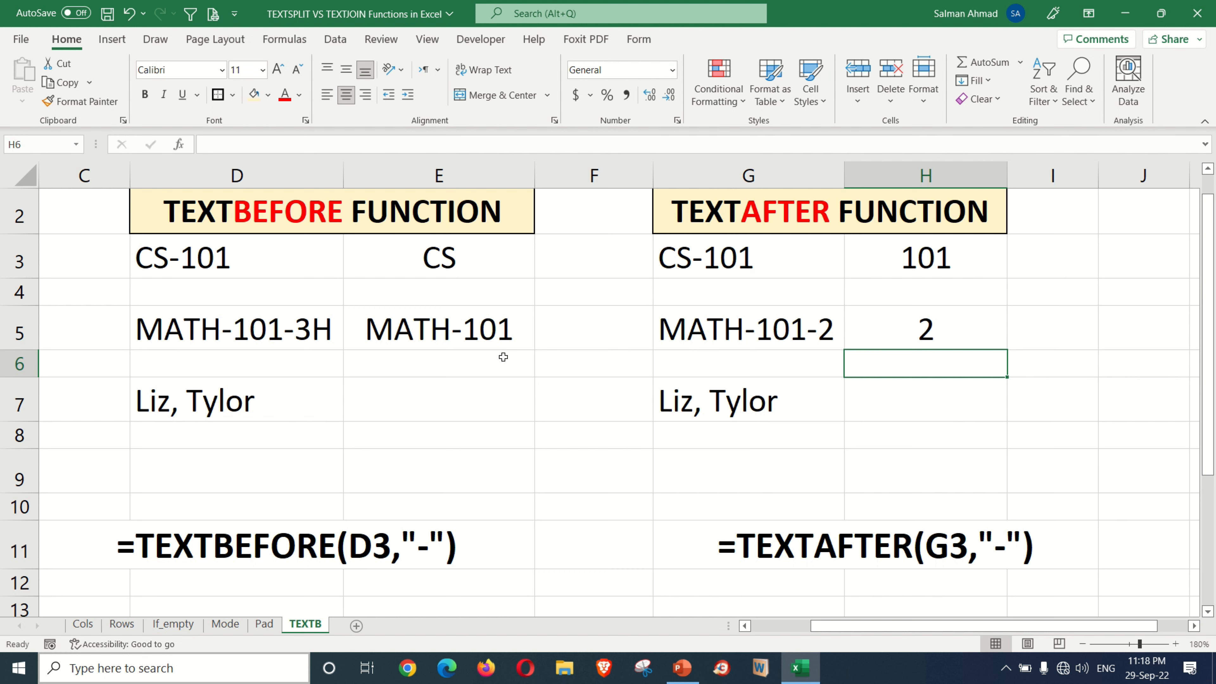
# Enter the formula =TEXTBEFORE(D7,",") in cell E7 to extract the first name before the comma.
pyautogui.click(442, 407)
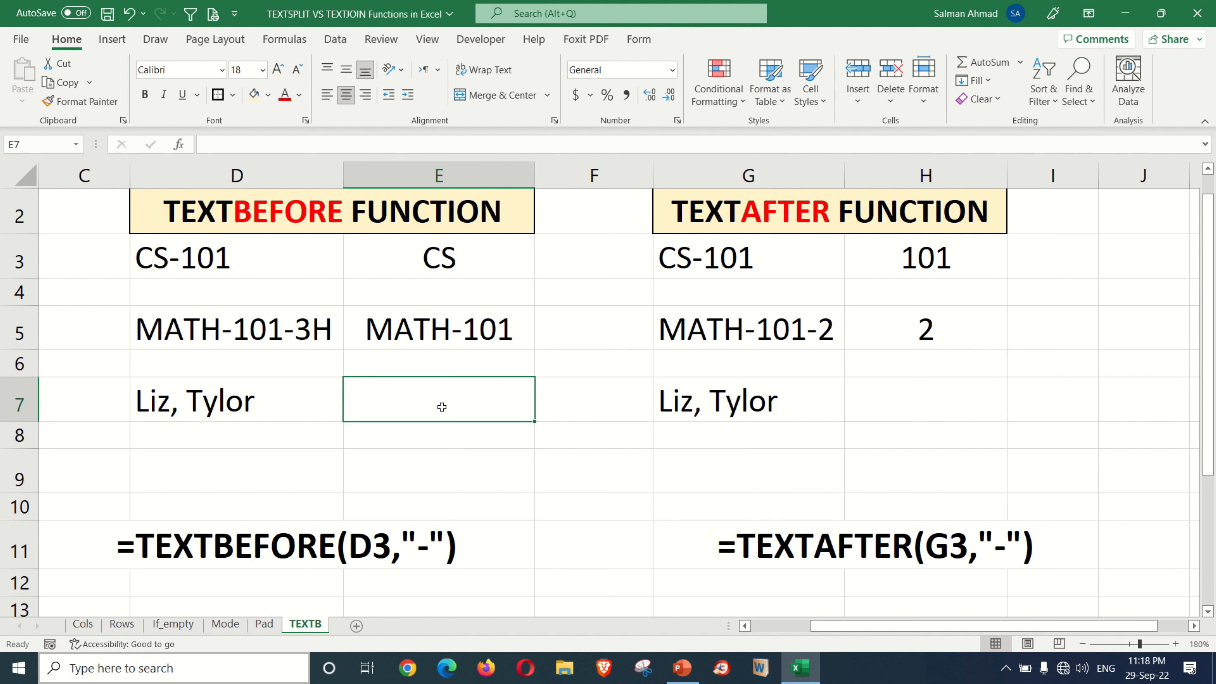
pyautogui.write('=T')
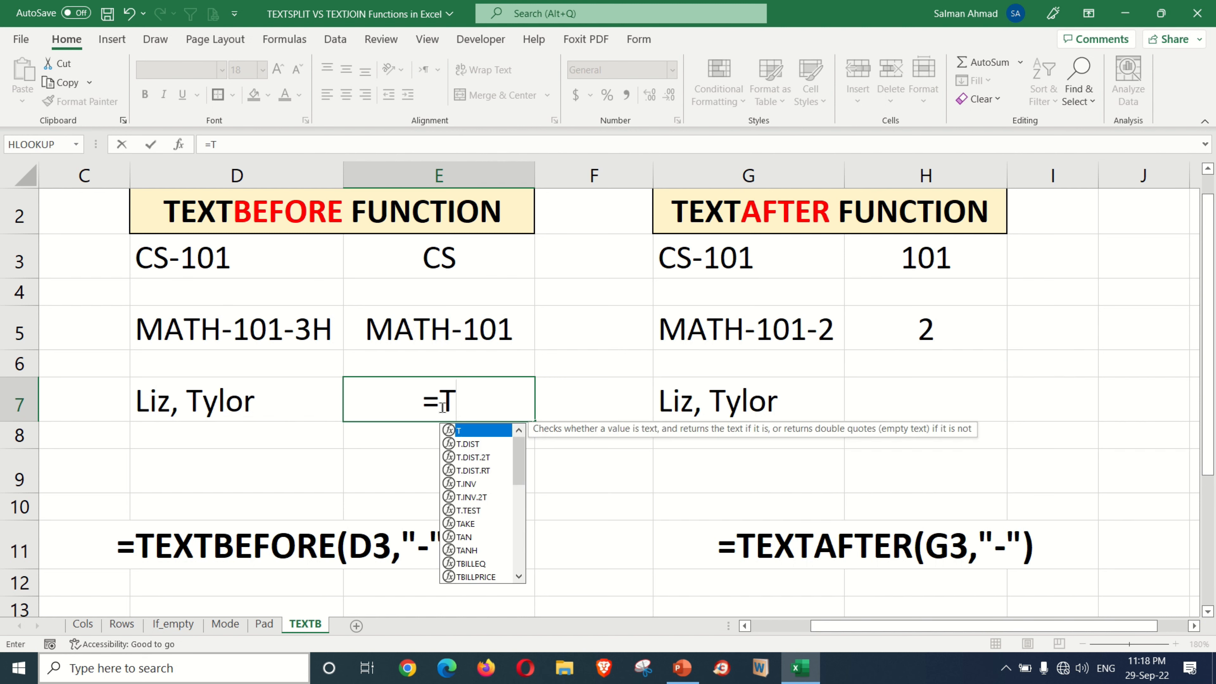
pyautogui.write('EXTB')
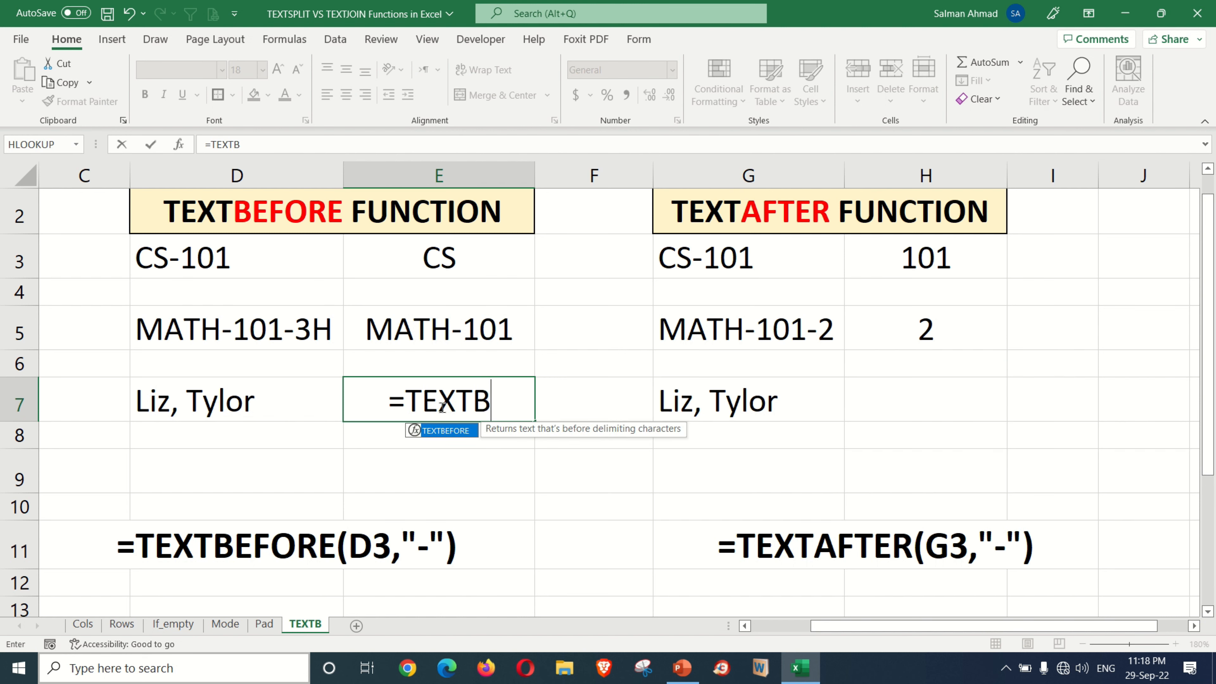
pyautogui.press('Tab')
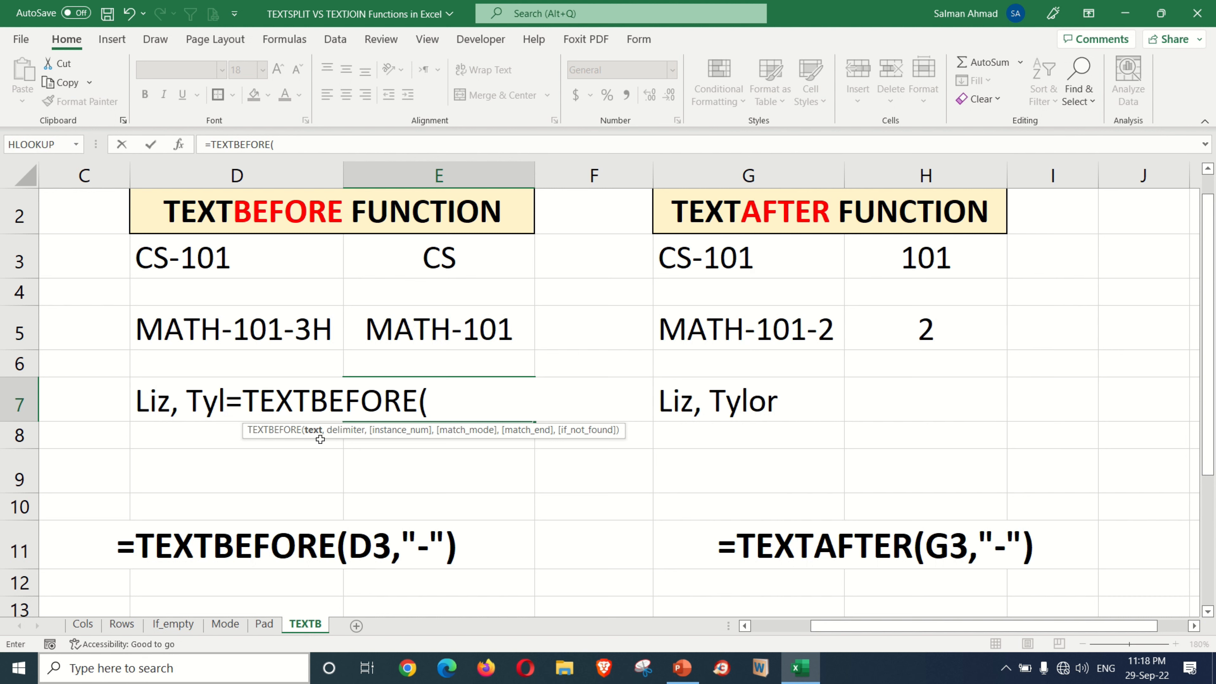
pyautogui.click(171, 403)
pyautogui.write(',')
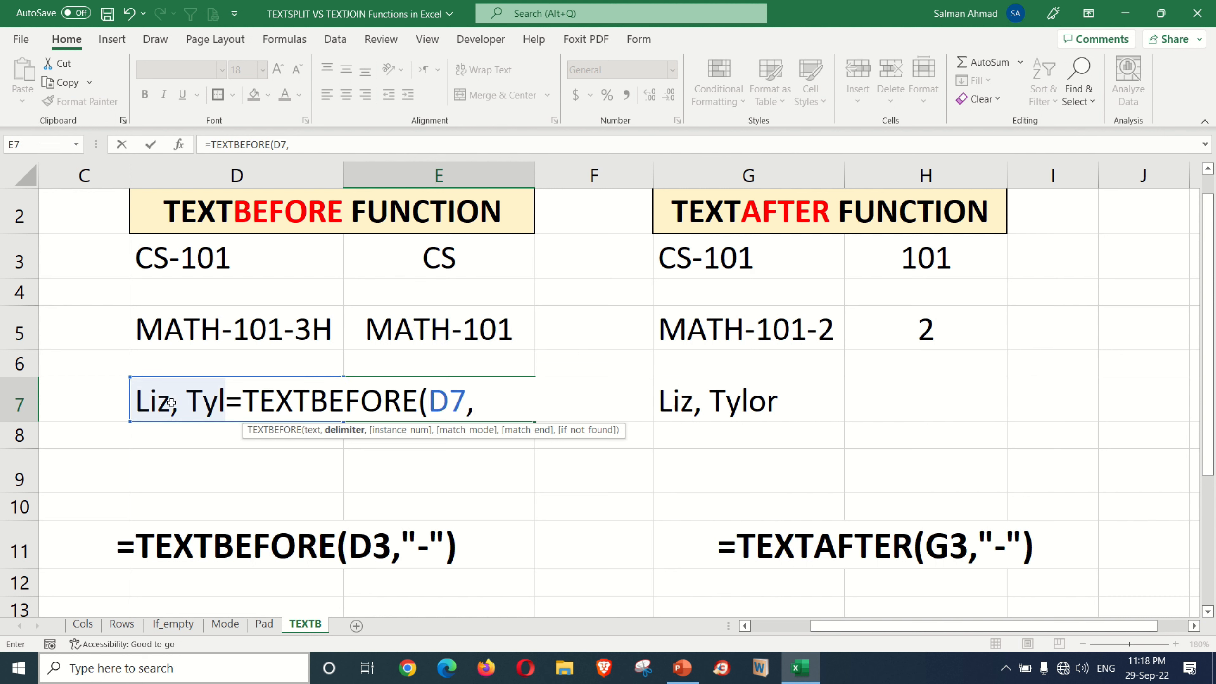
pyautogui.write('",")')
pyautogui.press('Return')
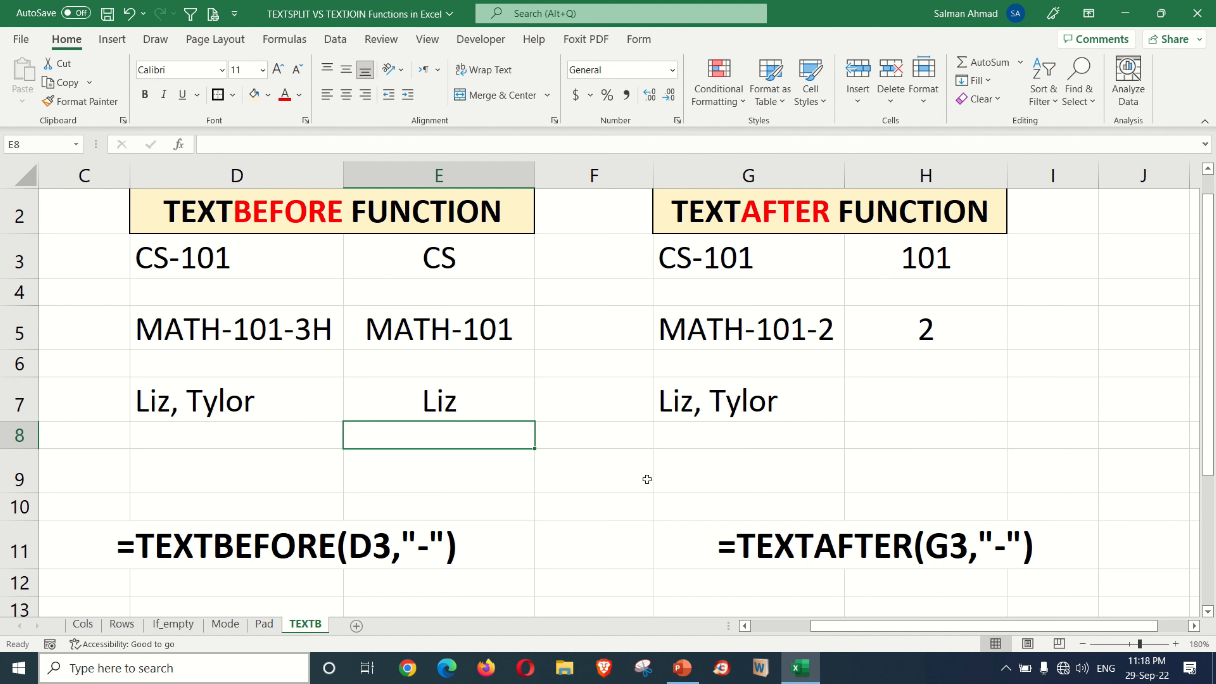
# Enter the formula =TEXTAFTER(G7,",") in cell H7 to extract the last name after the comma.
pyautogui.click(886, 403)
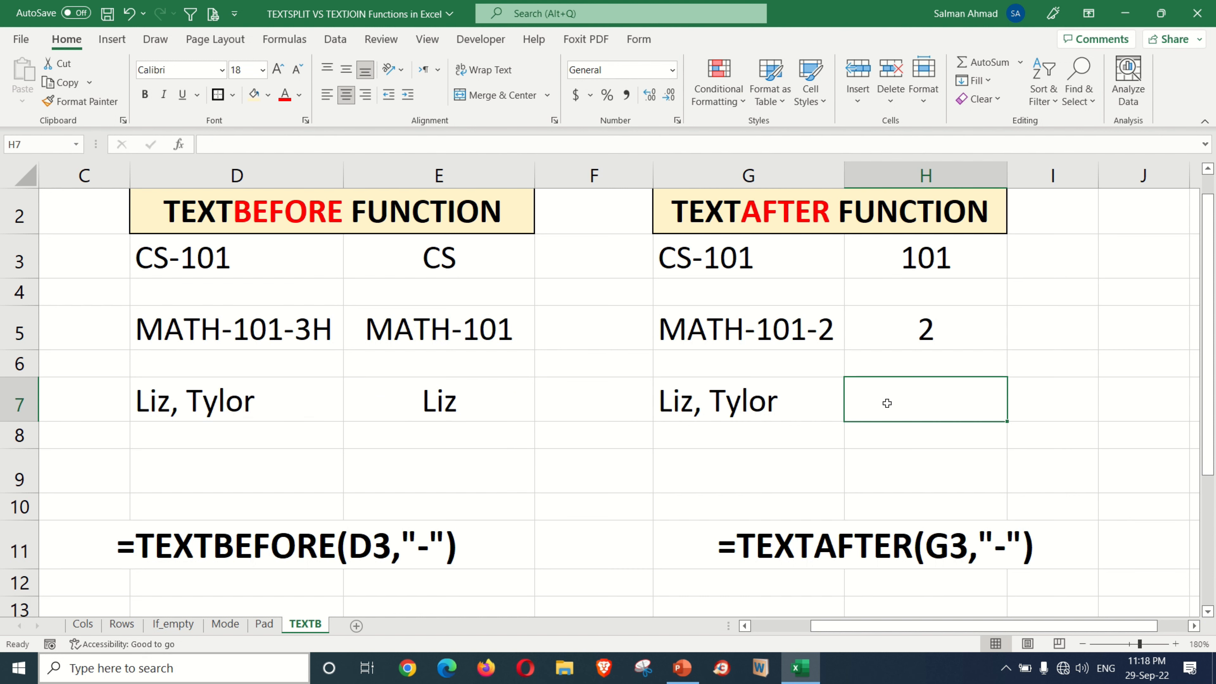
pyautogui.write('=TEXTA')
pyautogui.press('Tab')
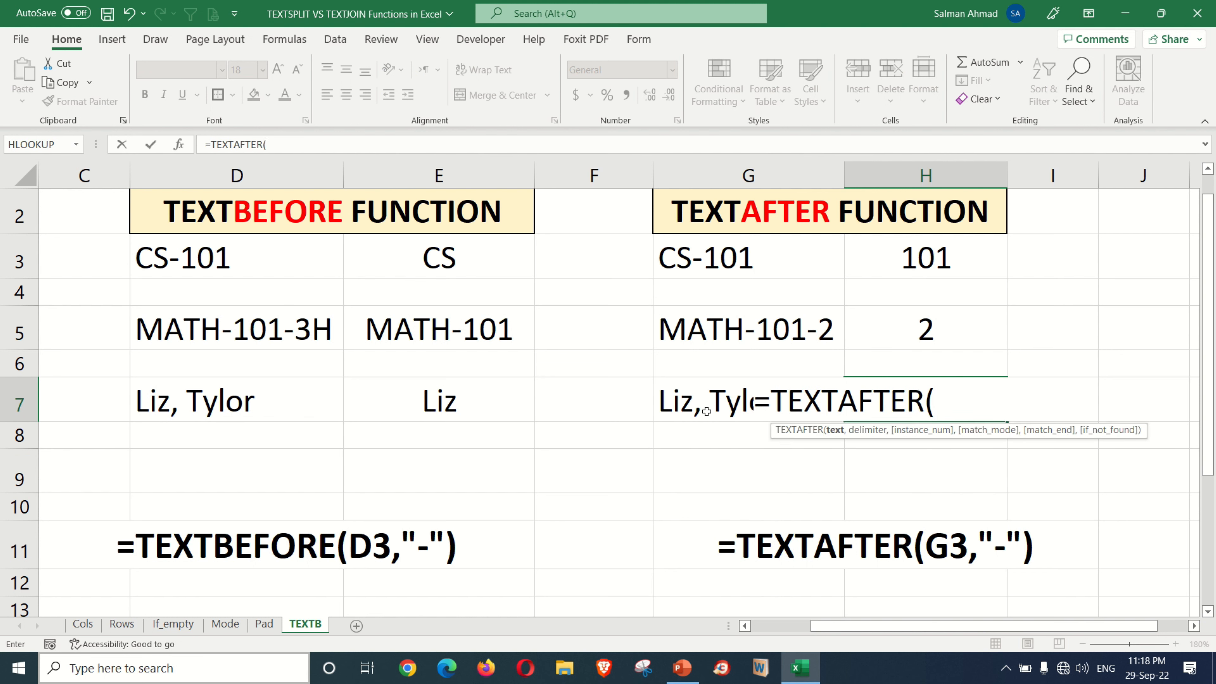
pyautogui.click(693, 405)
pyautogui.write(',",')
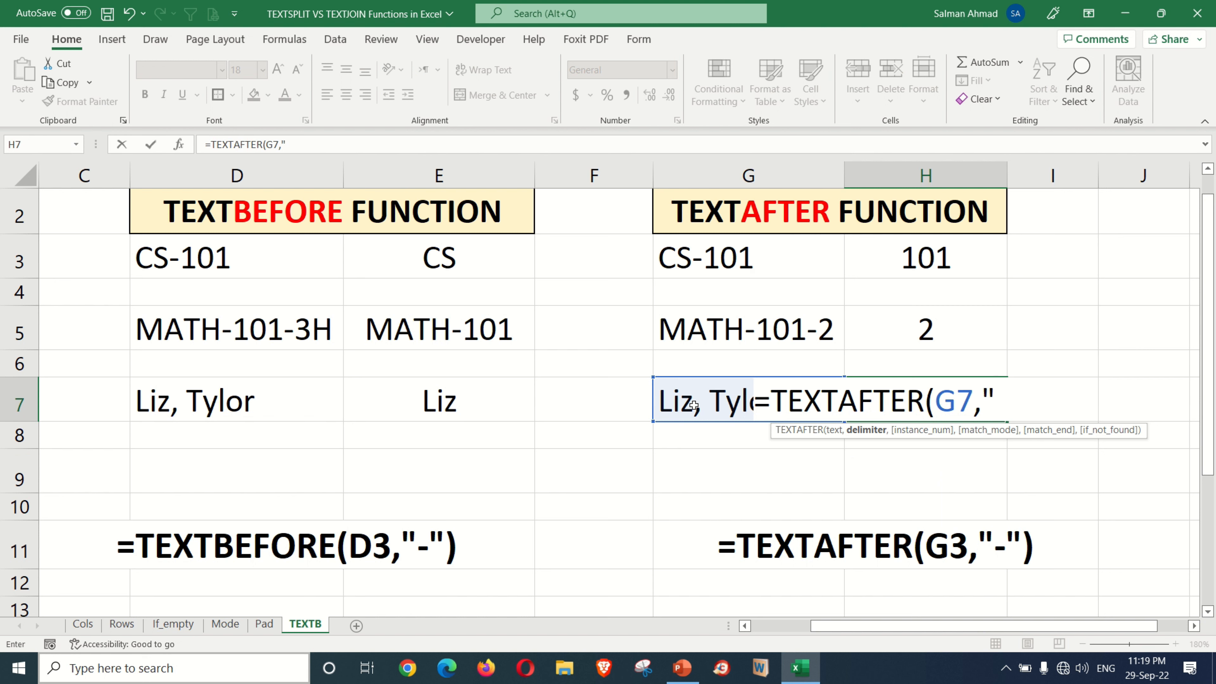
pyautogui.write('")')
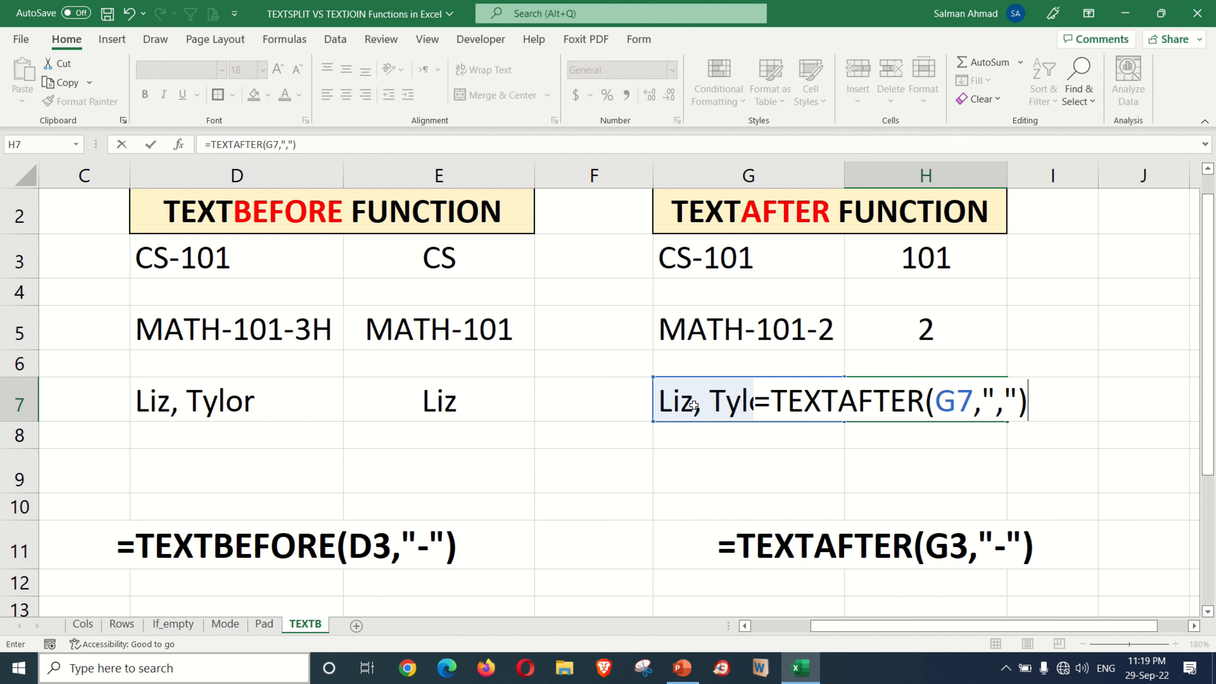
pyautogui.press('Return')
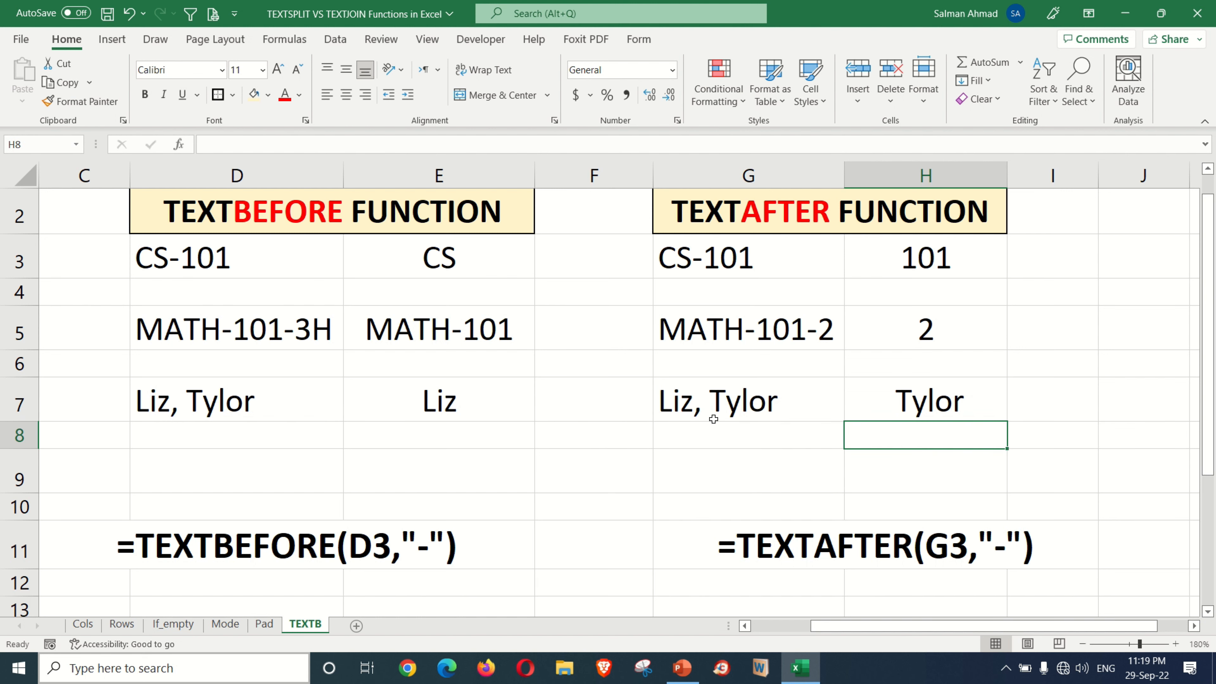